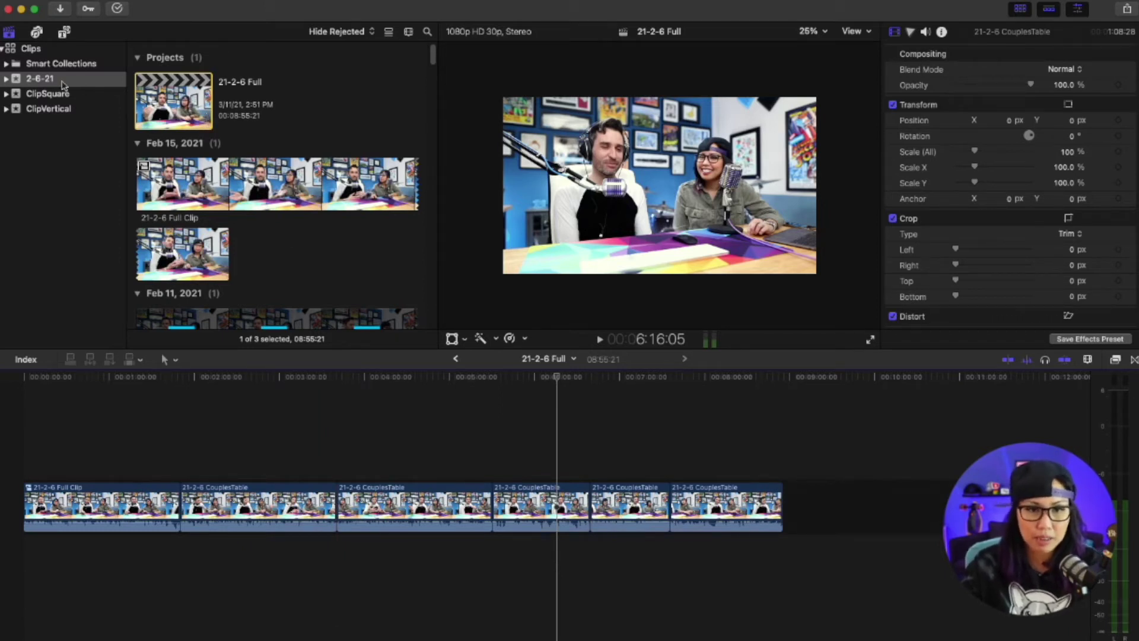
Step: Add the CouplesTable clip from the Feb 11 event to the start of the timeline
left_click(169, 110)
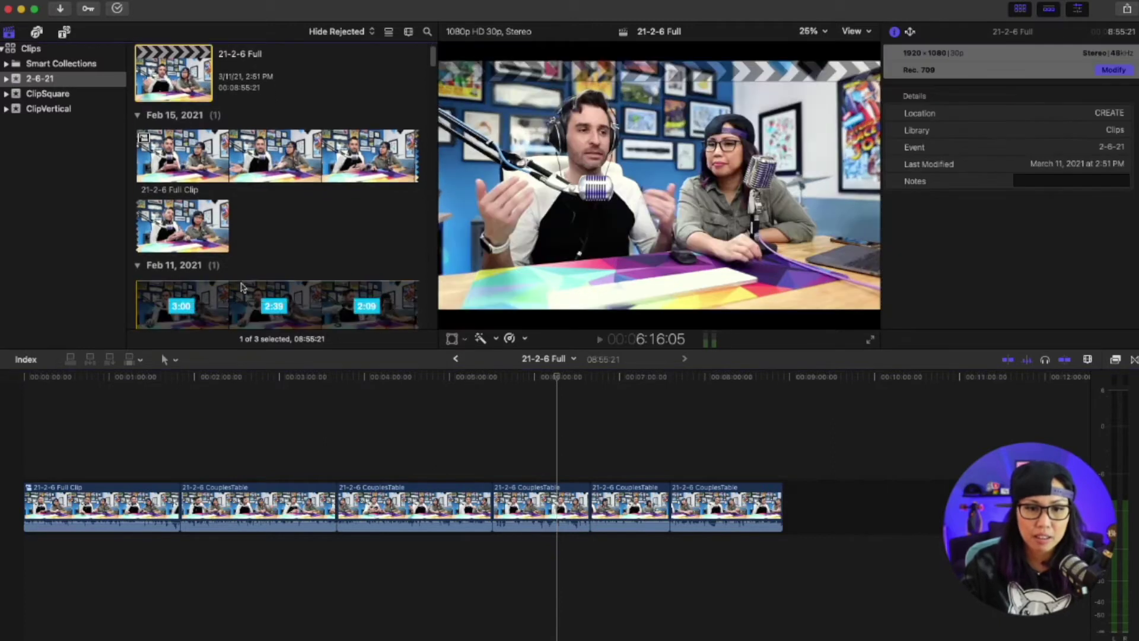
scroll(240, 287, "down", 5)
left_click(227, 231)
scroll(229, 231, "down", 2)
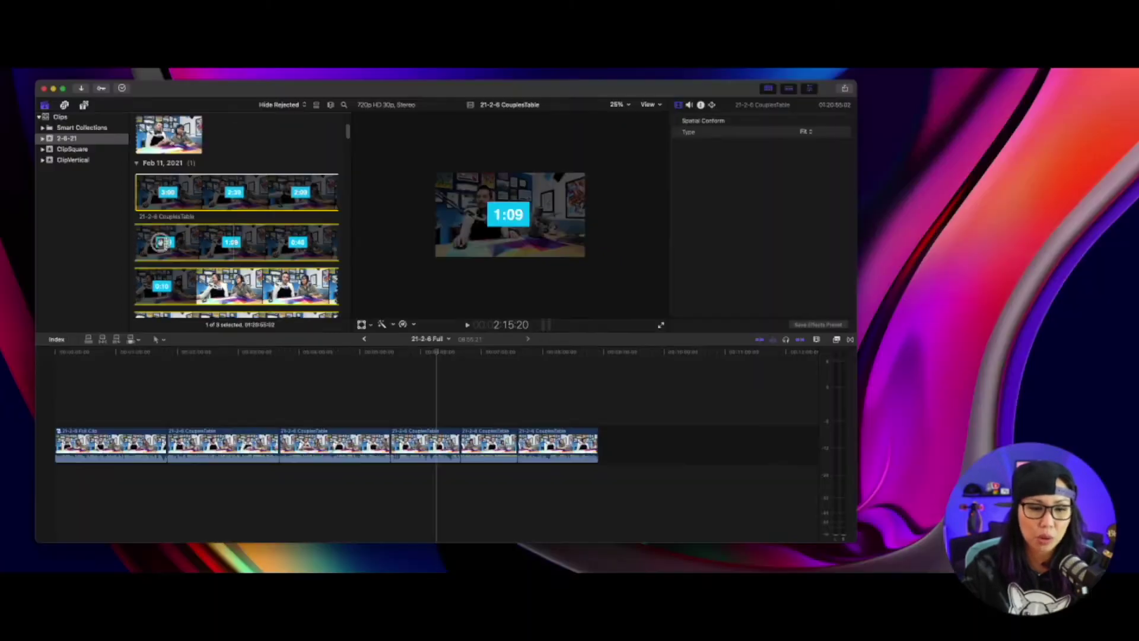
left_click_drag(171, 245, 12, 501)
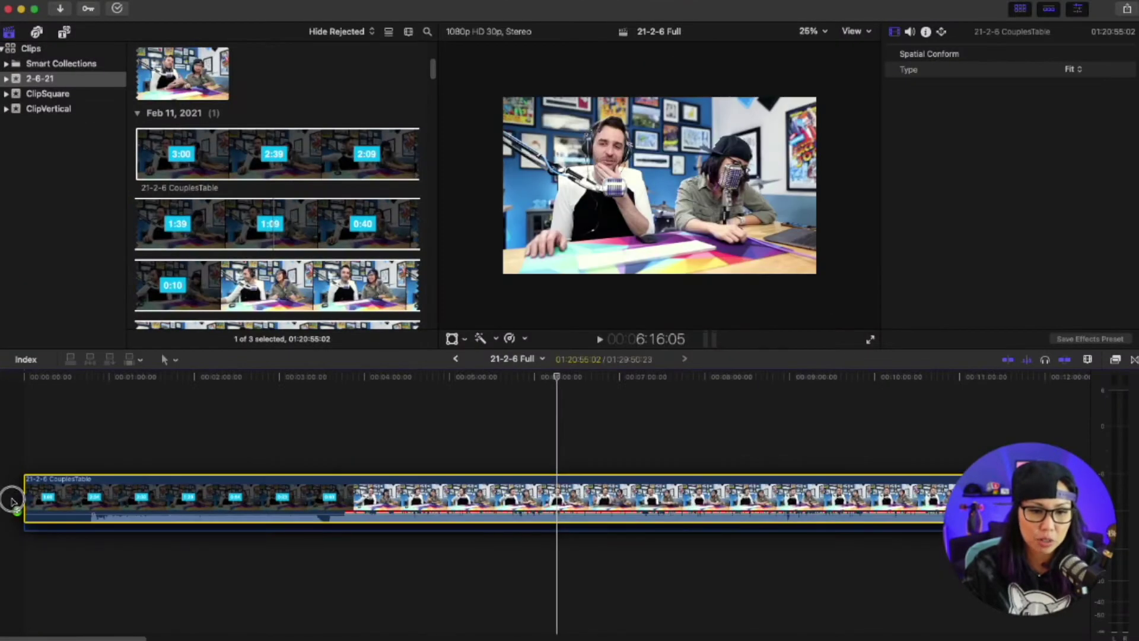
left_click(305, 239)
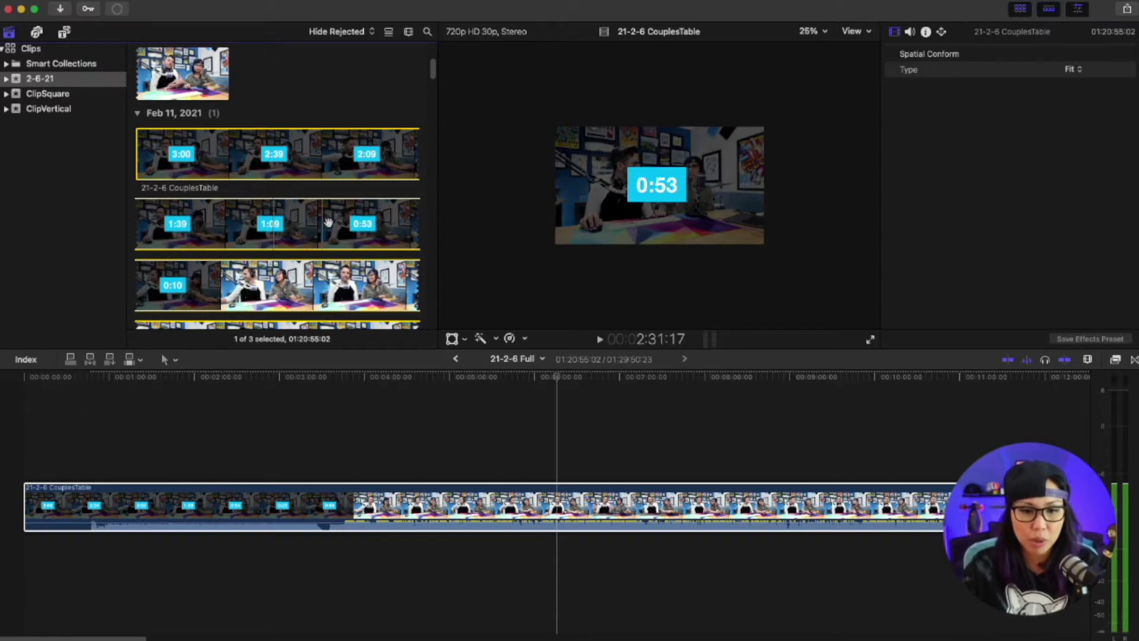
Step: Inspect each timeline clip in turn, ending back on the 21-2-6 Full Clip
left_click(369, 487)
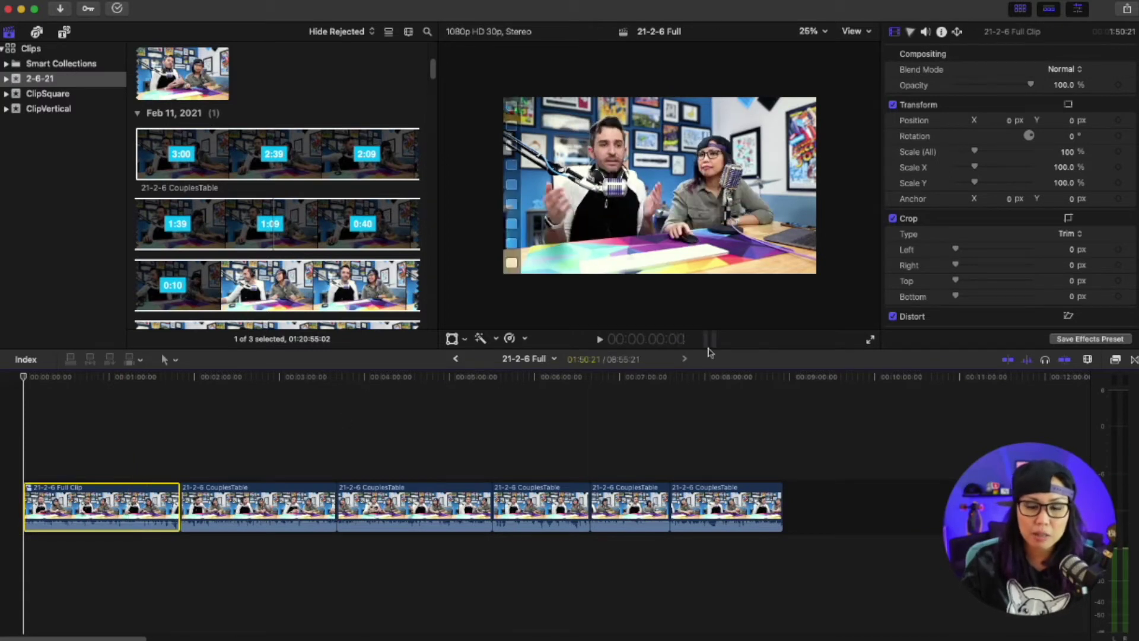
left_click(255, 510)
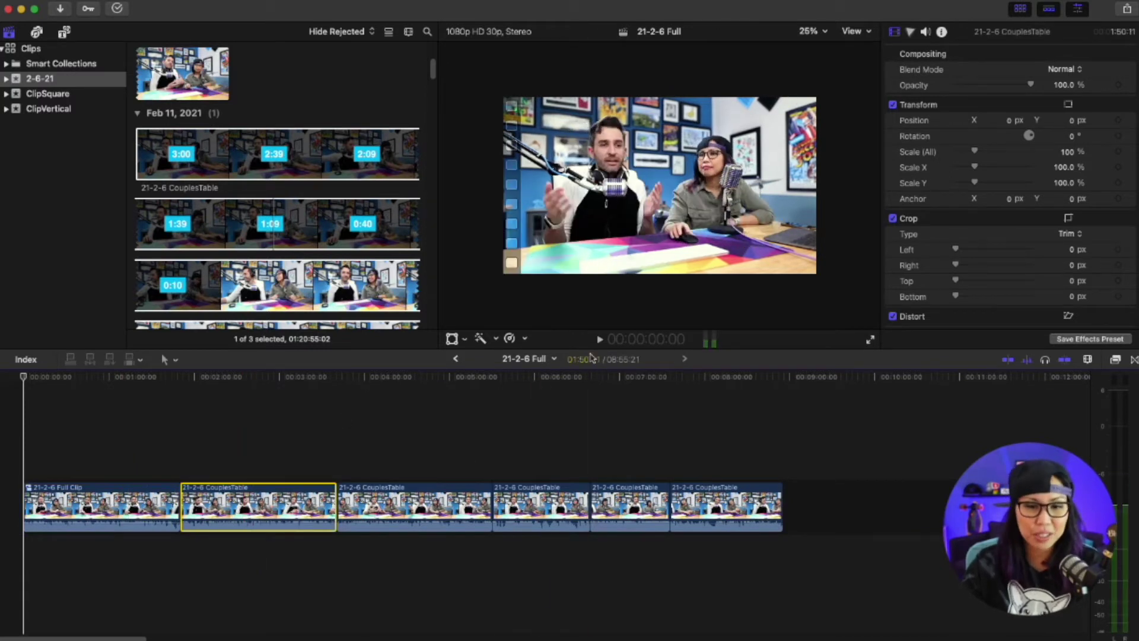
left_click(425, 496)
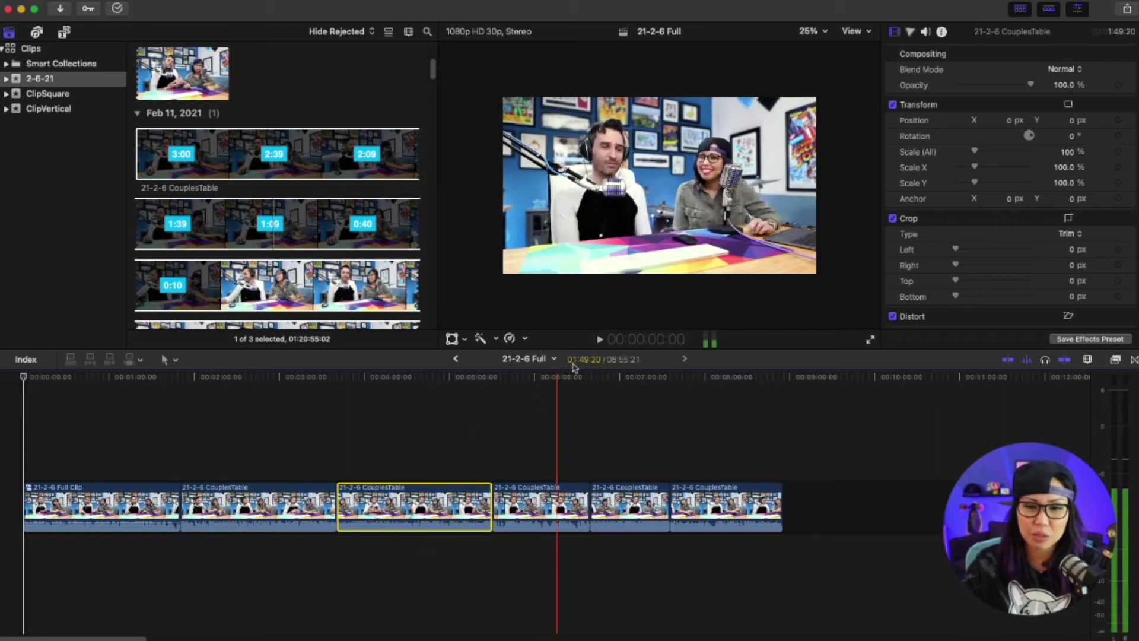
left_click(581, 498)
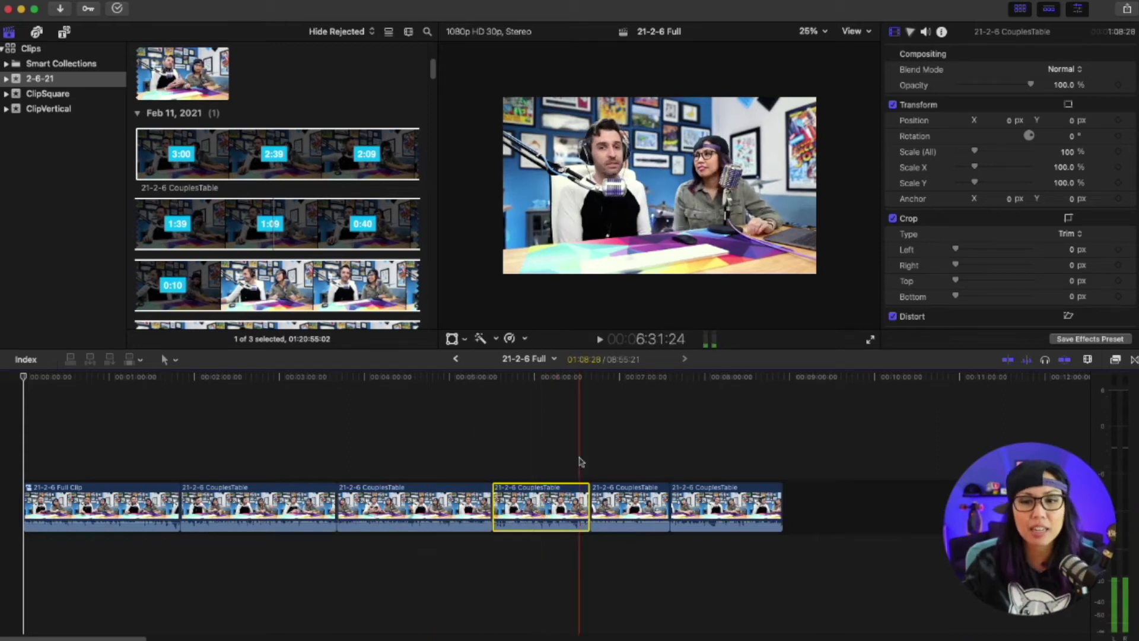
left_click(602, 504)
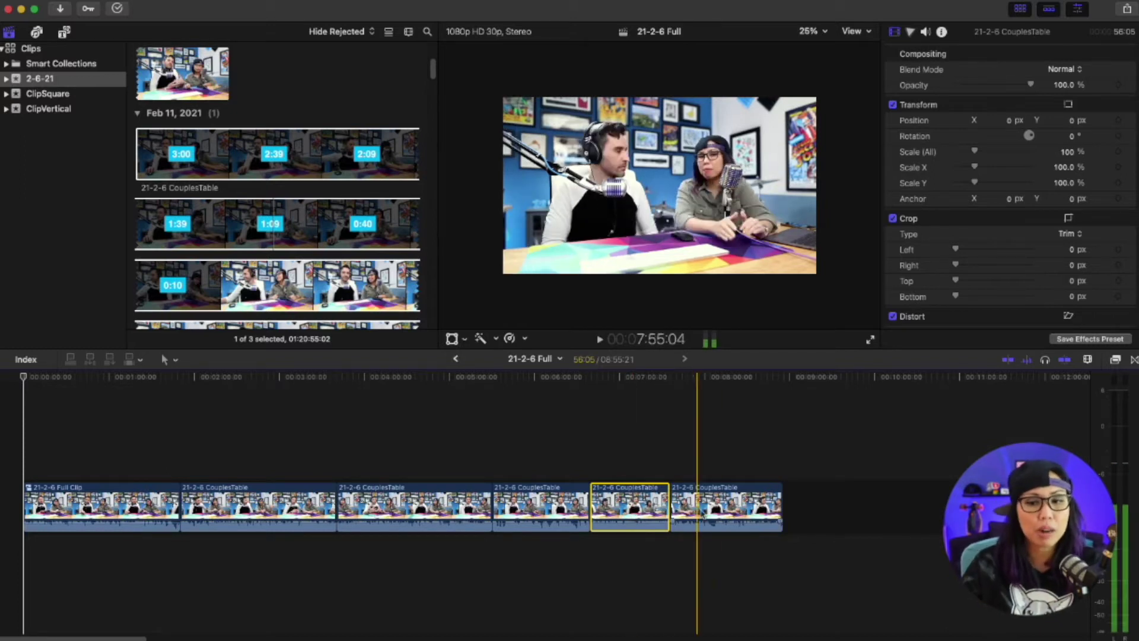
left_click(694, 508)
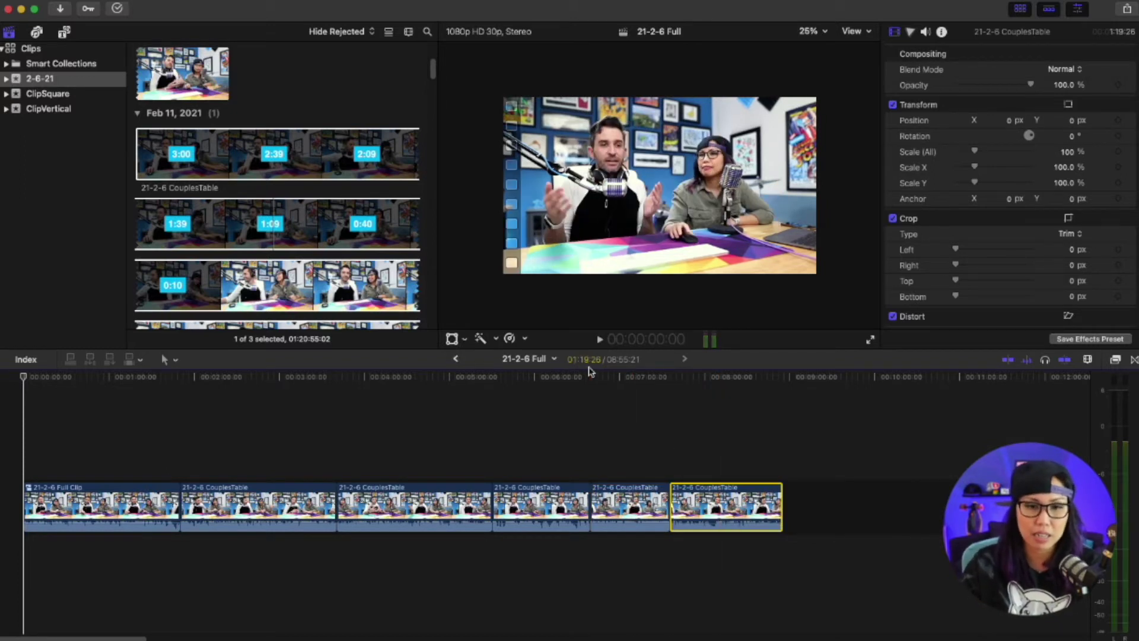
left_click(100, 505)
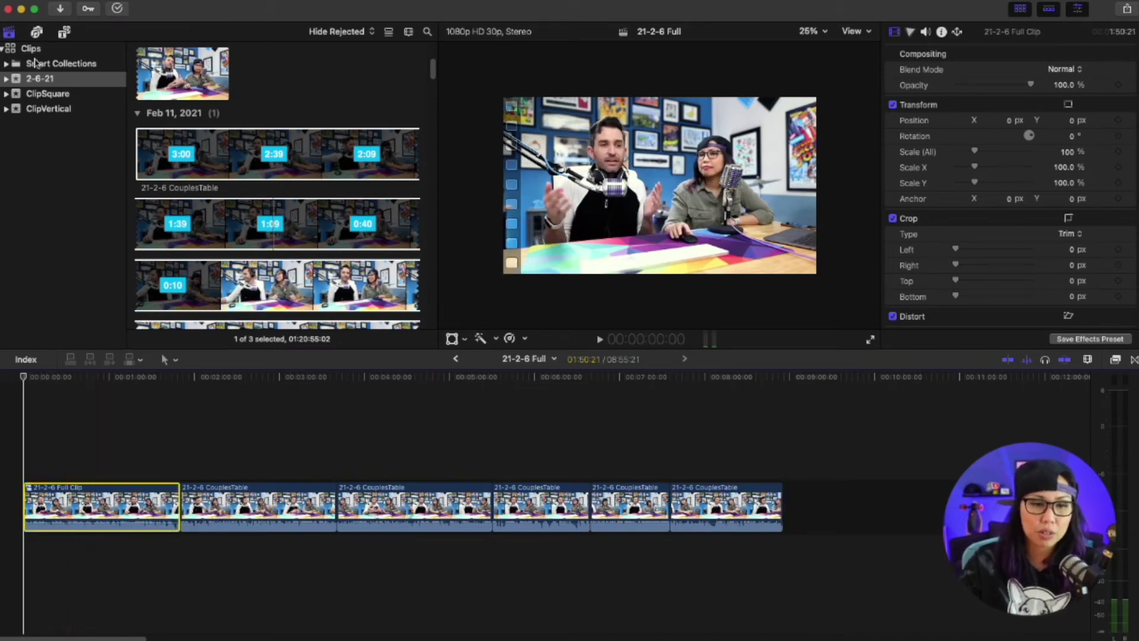
Step: Compare the ClipSquare and ClipVertical events and preview the ClipVerticalTemplate2 project
left_click(52, 95)
left_click(48, 109)
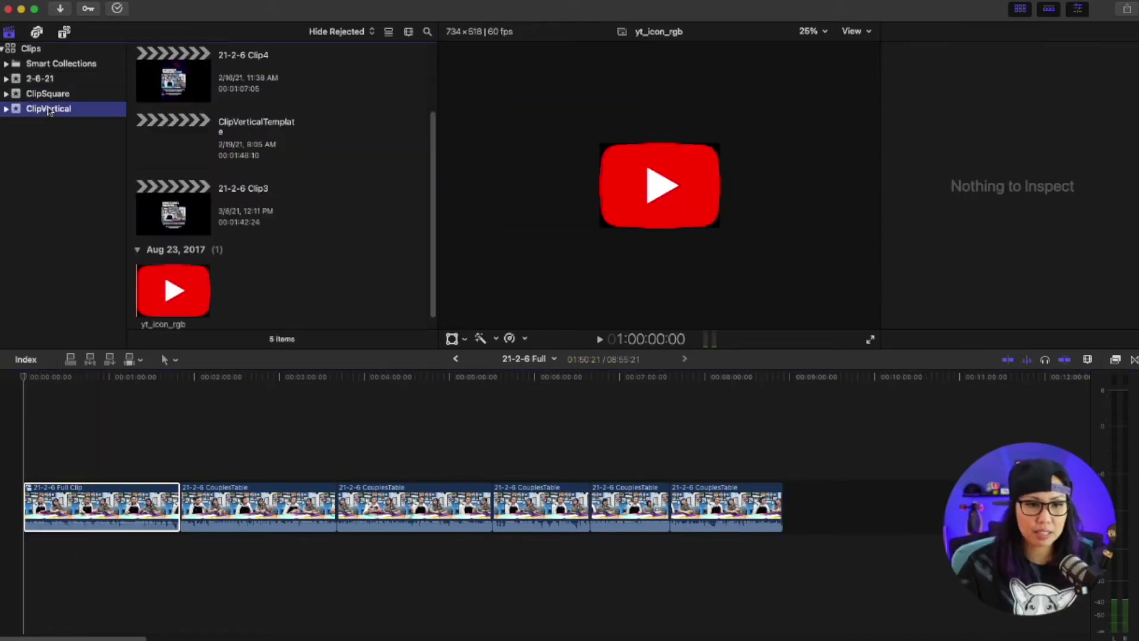
left_click(50, 95)
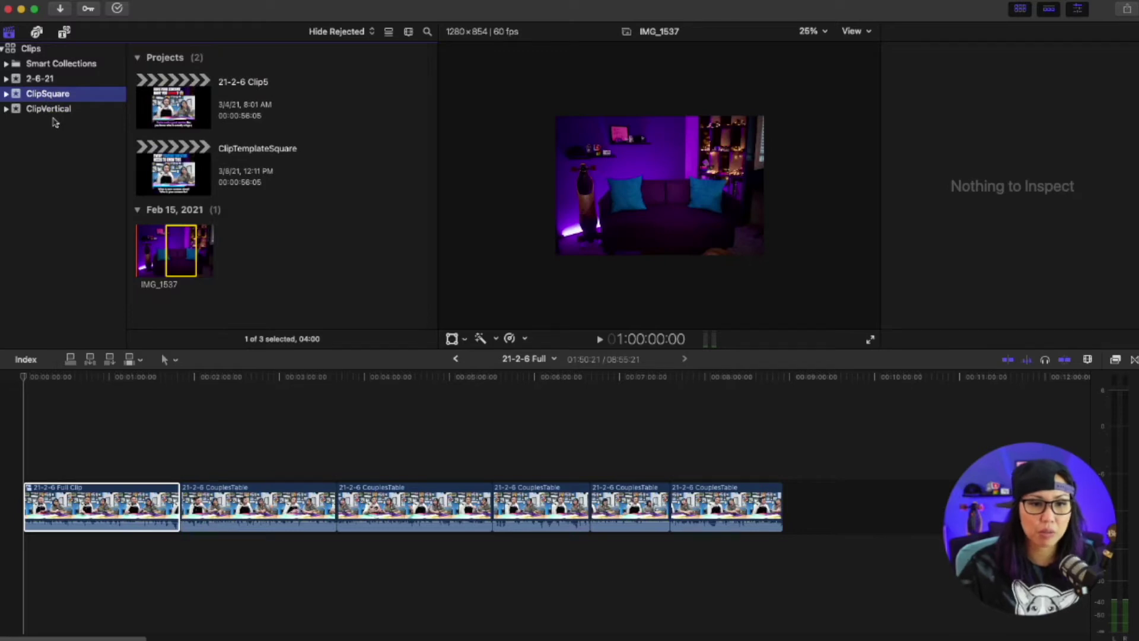
left_click(52, 109)
scroll(172, 178, "up", 5)
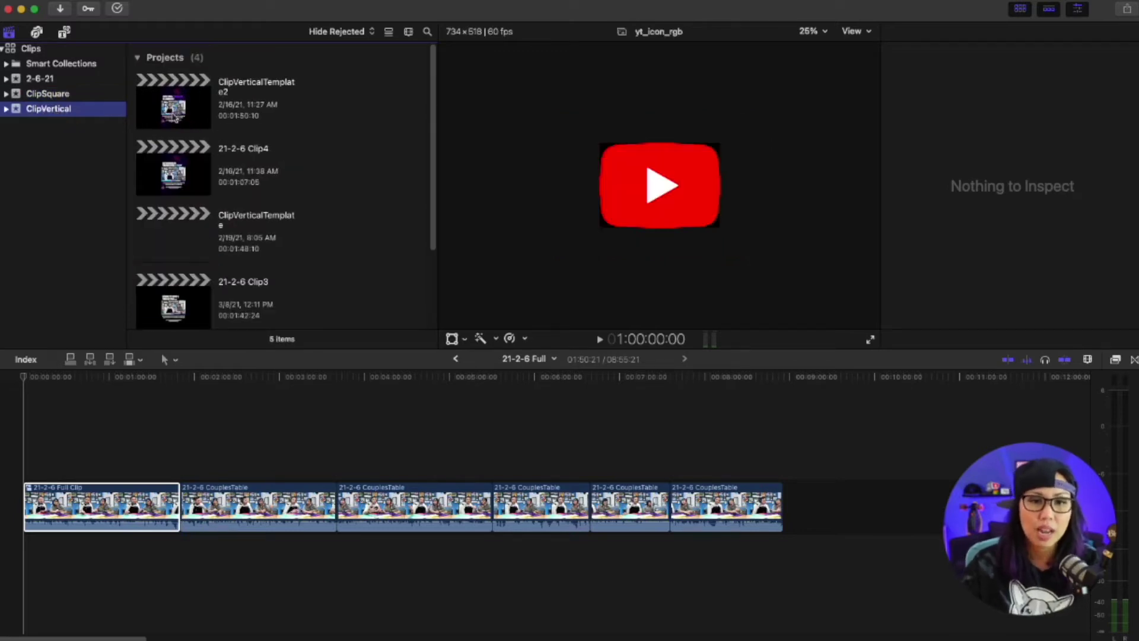
left_click(175, 118)
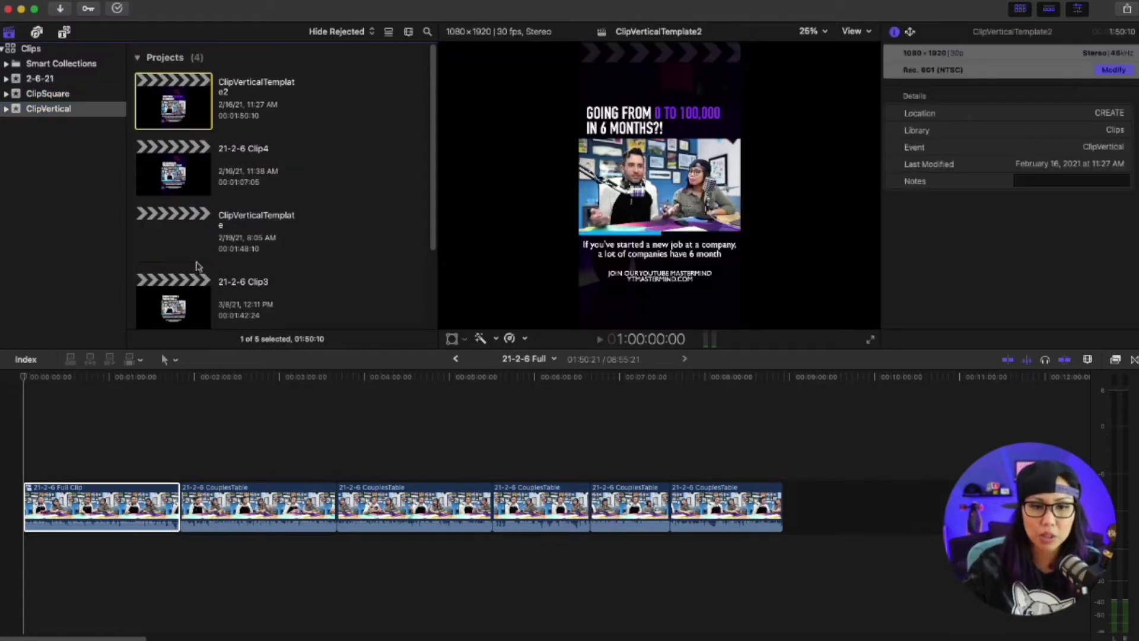
scroll(197, 266, "down", 2)
scroll(198, 265, "up", 2)
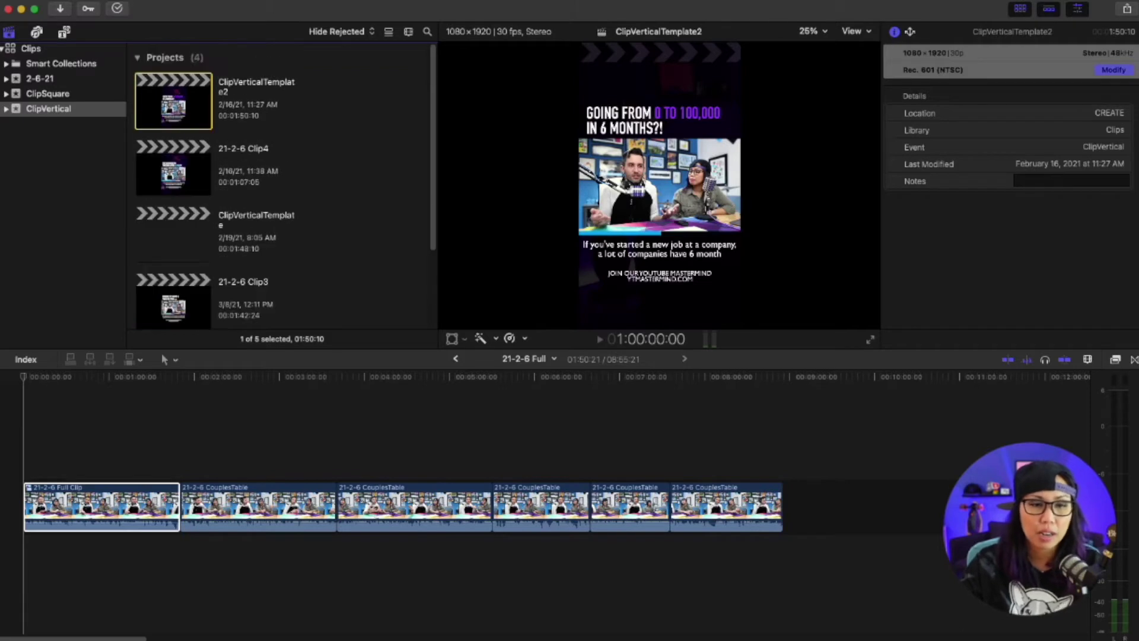
left_click(23, 1)
Step: Create a new project named TESTER in Vertical format at 1080x1920 resolution
mouse_move(59, 7)
left_click(215, 8)
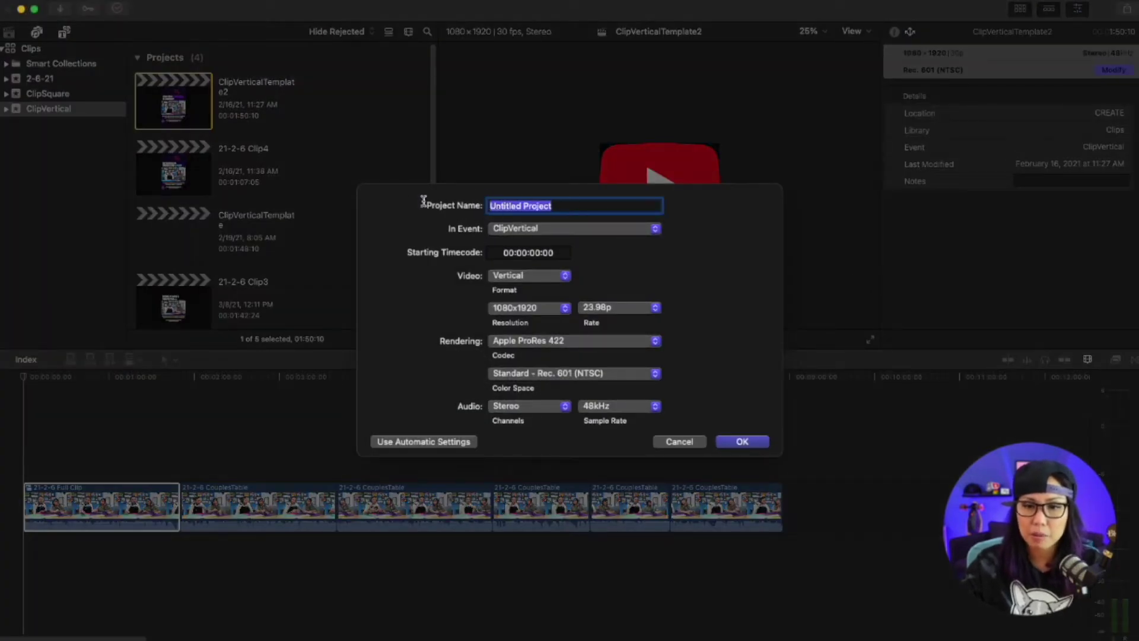
type("TESTER")
left_click(555, 277)
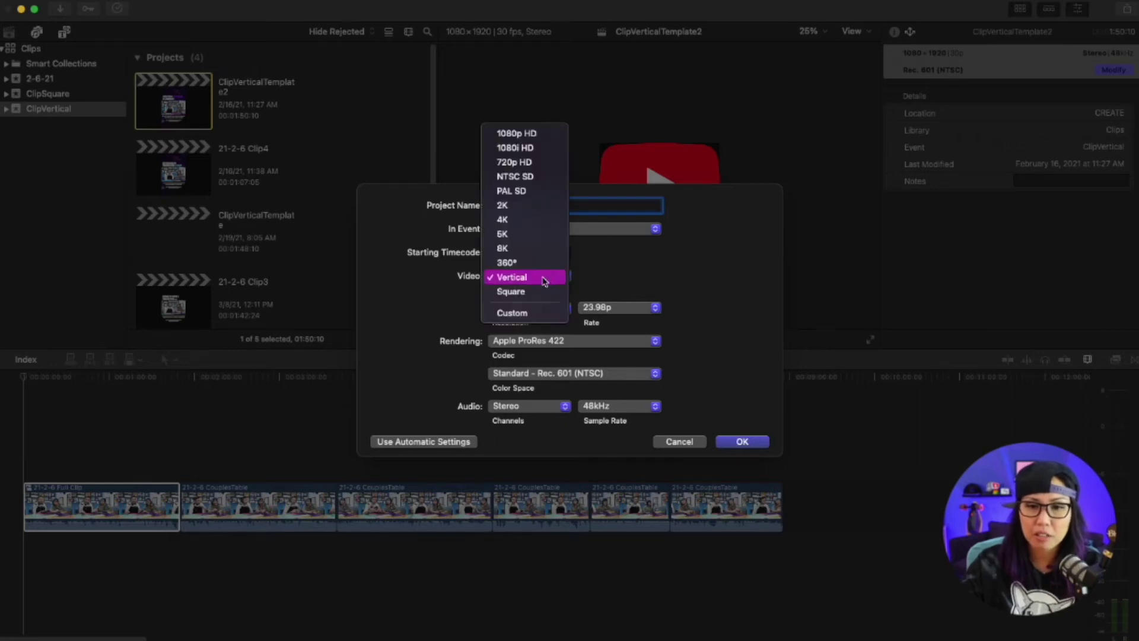
left_click(554, 277)
left_click(556, 278)
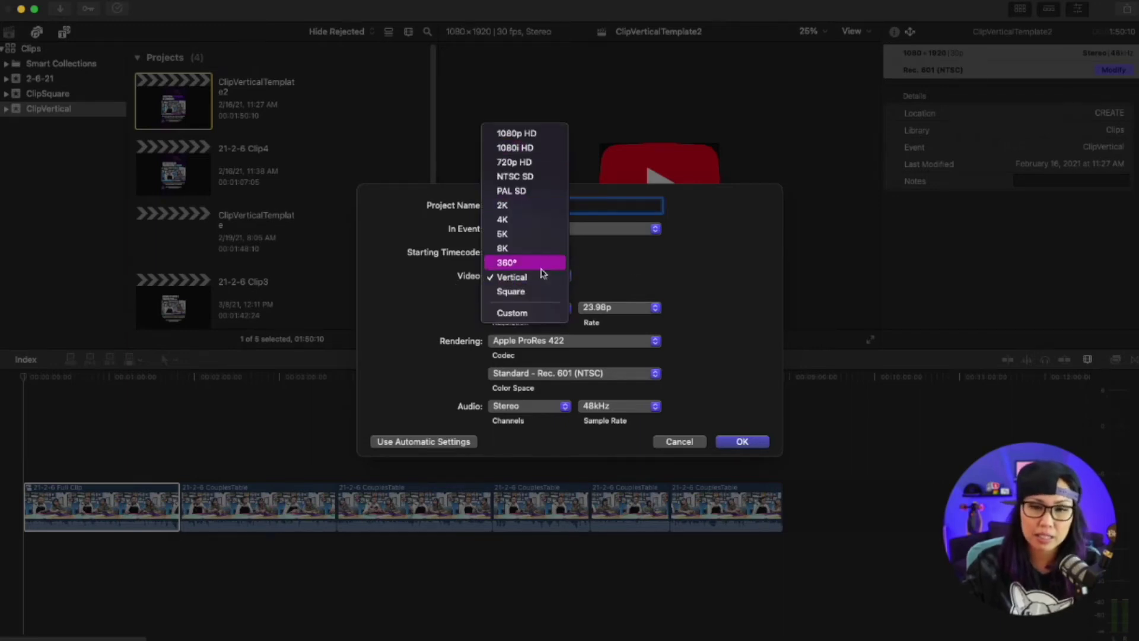
left_click(536, 278)
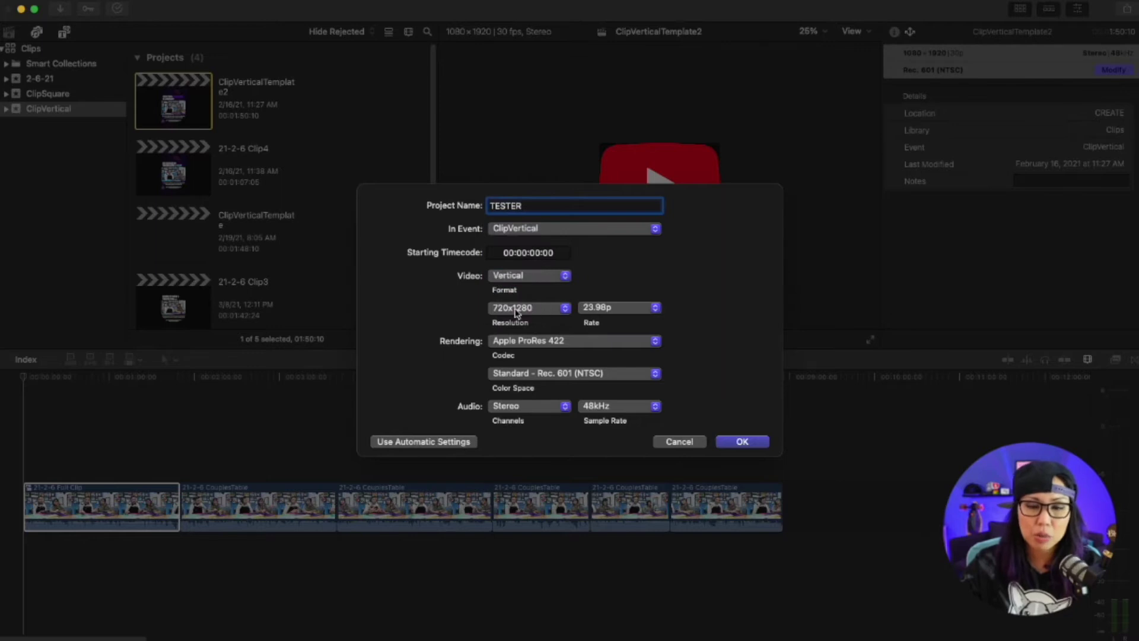
left_click(515, 313)
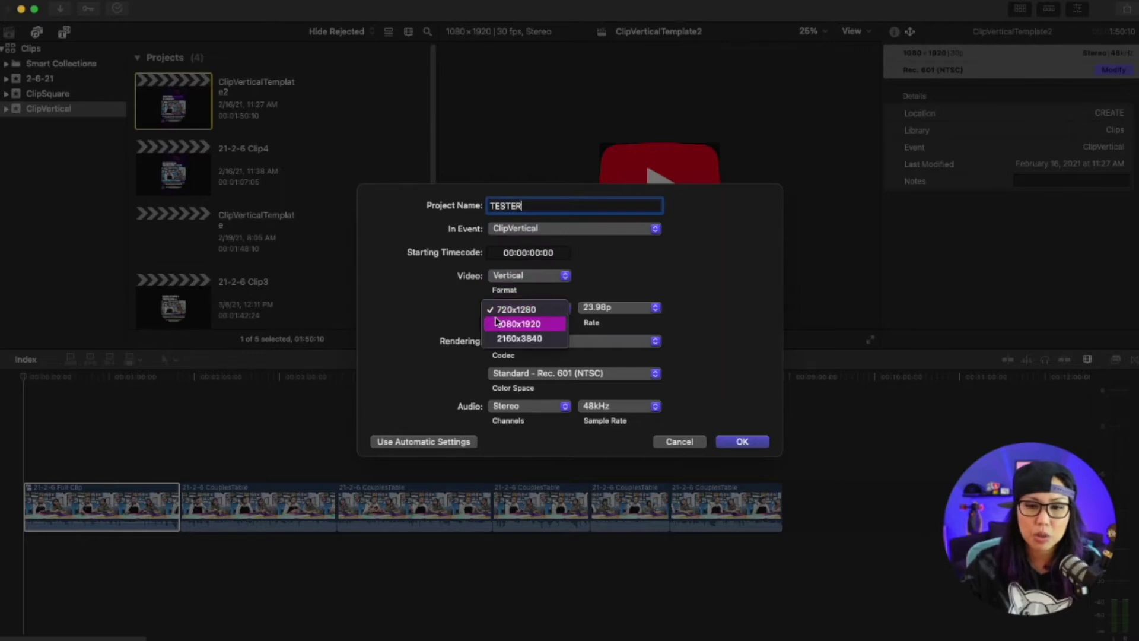
left_click(550, 326)
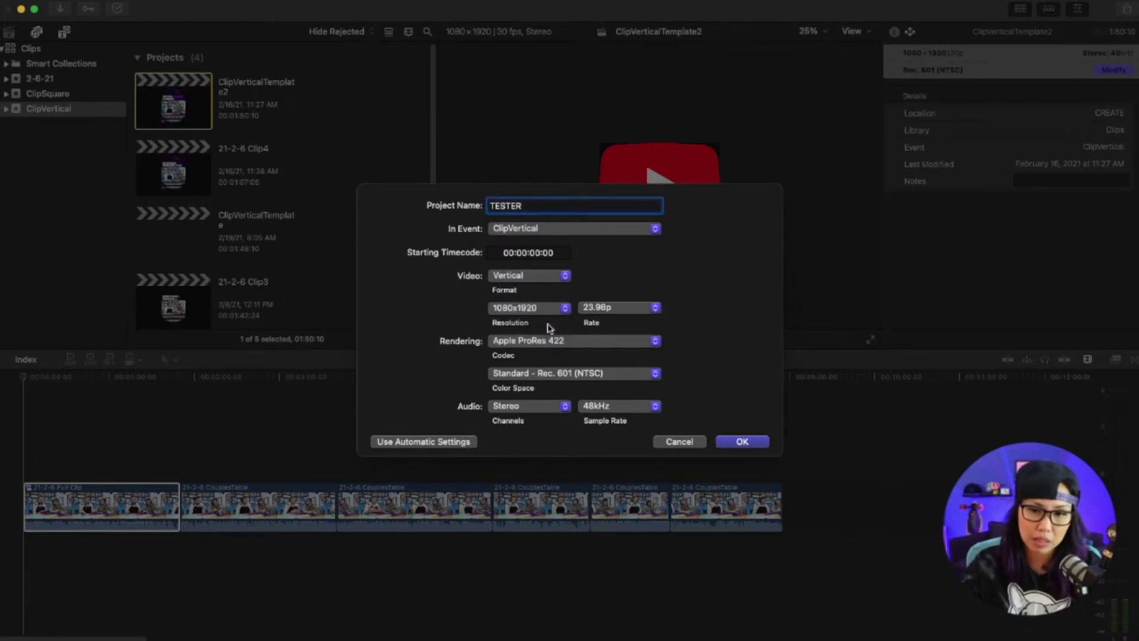
left_click(755, 442)
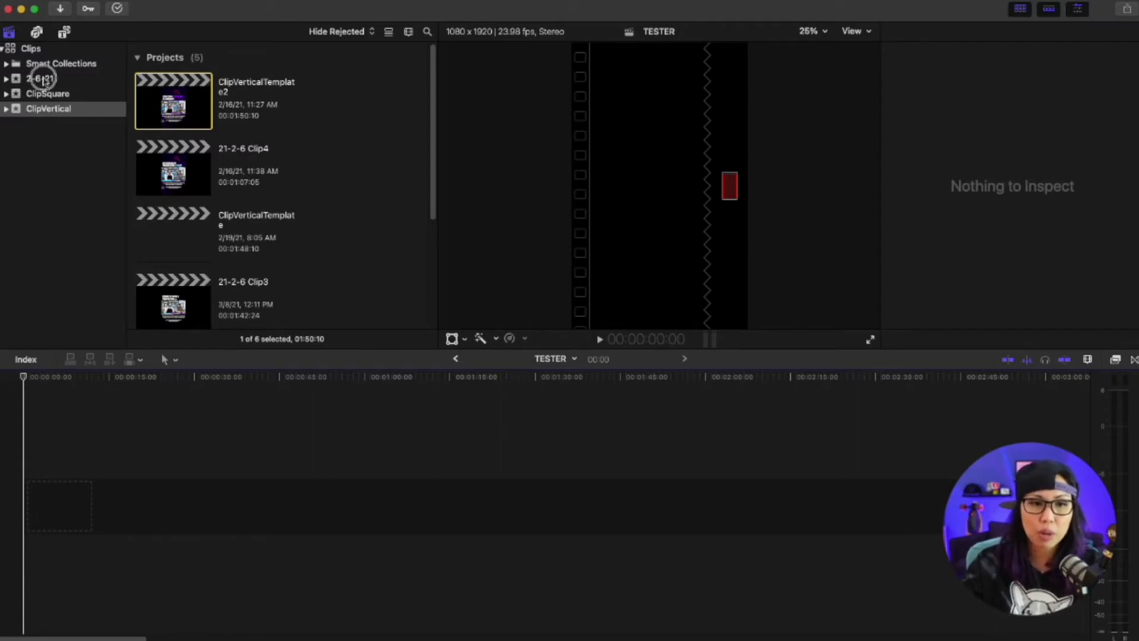
Step: Copy the 21-2-6 Full Clip from the 21-2-6 Full project and paste it into TESTER
left_click(43, 78)
double_click(160, 86)
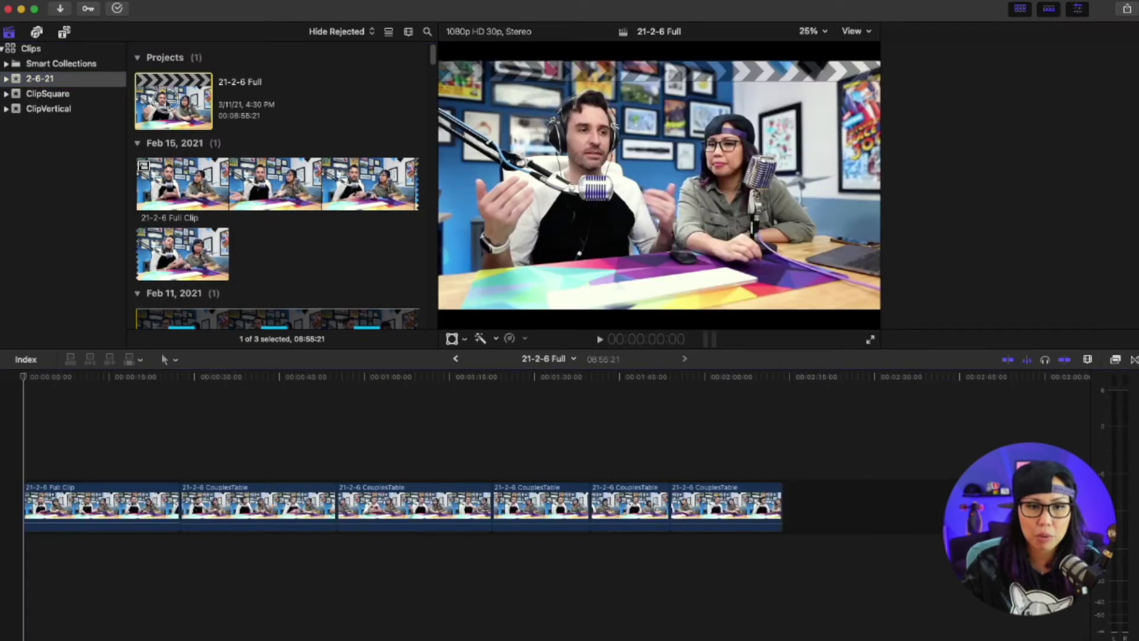
left_click(108, 521)
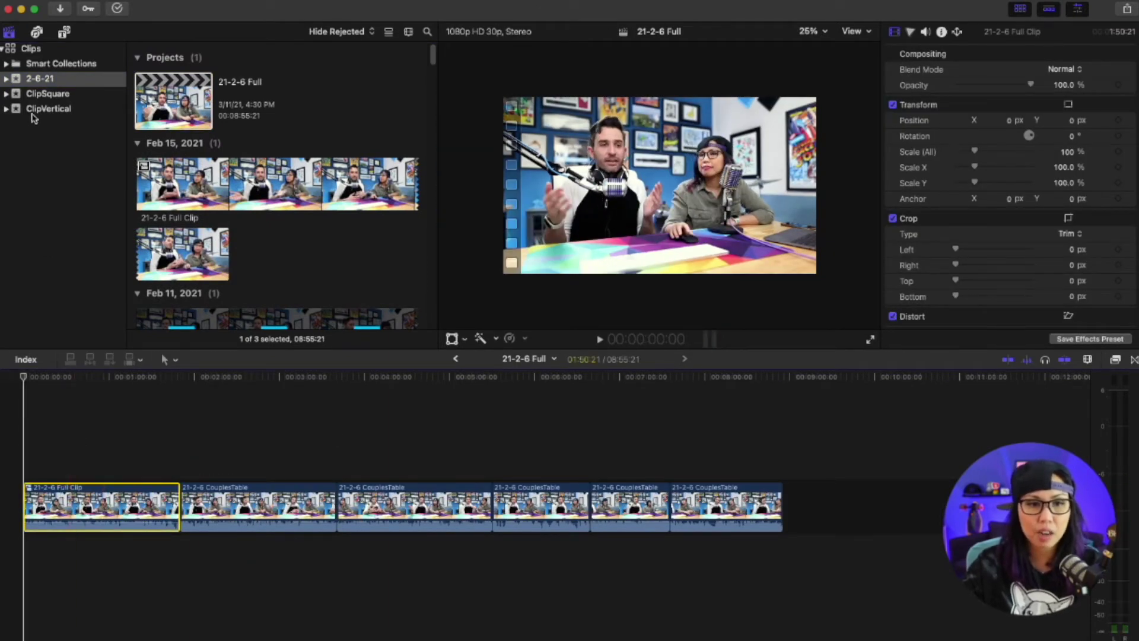
left_click(31, 111)
scroll(198, 176, "down", 3)
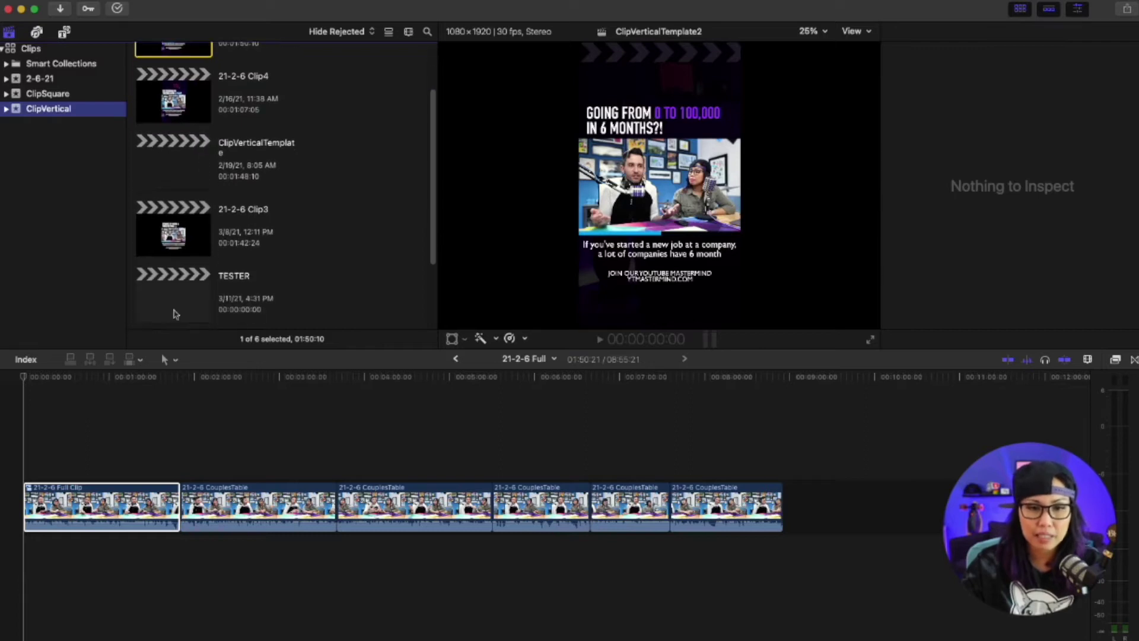
double_click(171, 300)
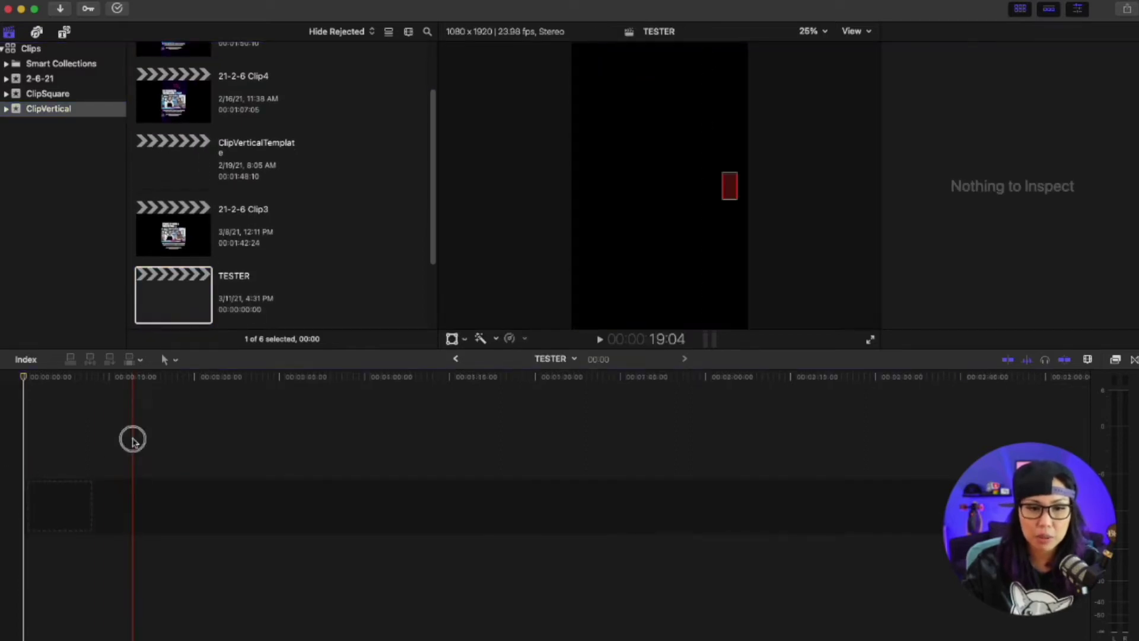
key("super+v")
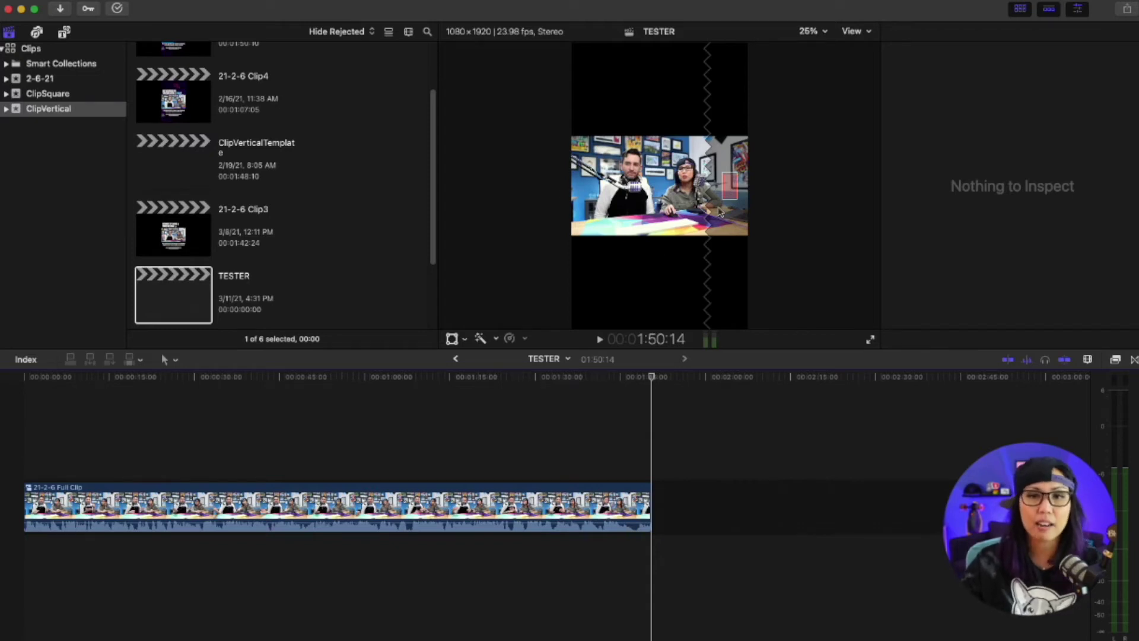
left_click(238, 522)
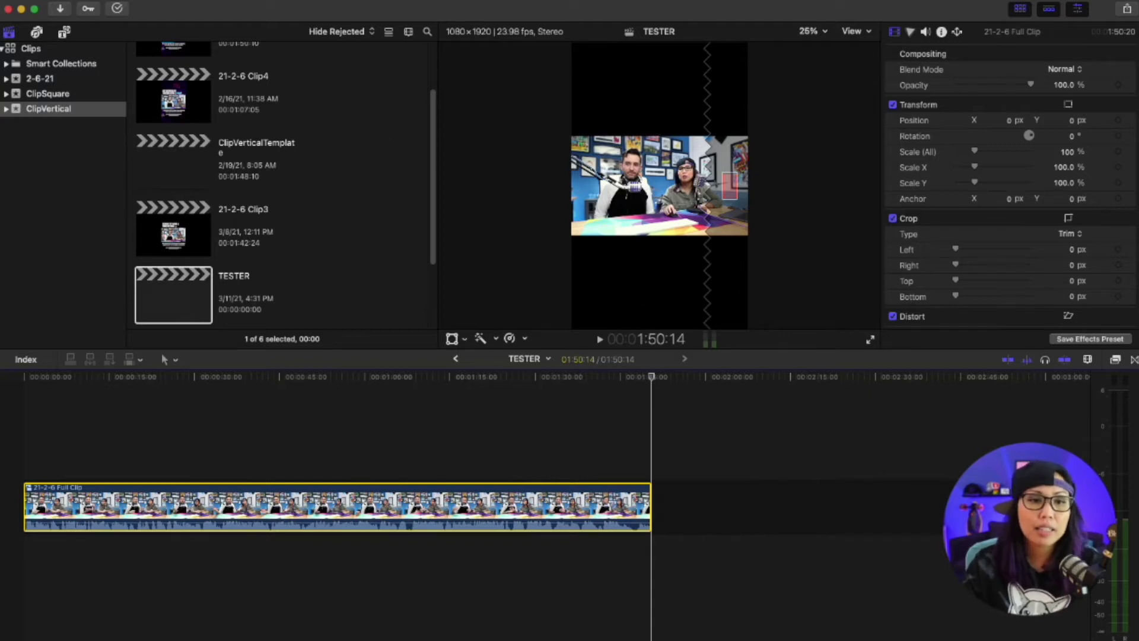
Step: Place the ClipSquare IMG_1537 clip under the main clip, extended to its end
left_click(36, 81)
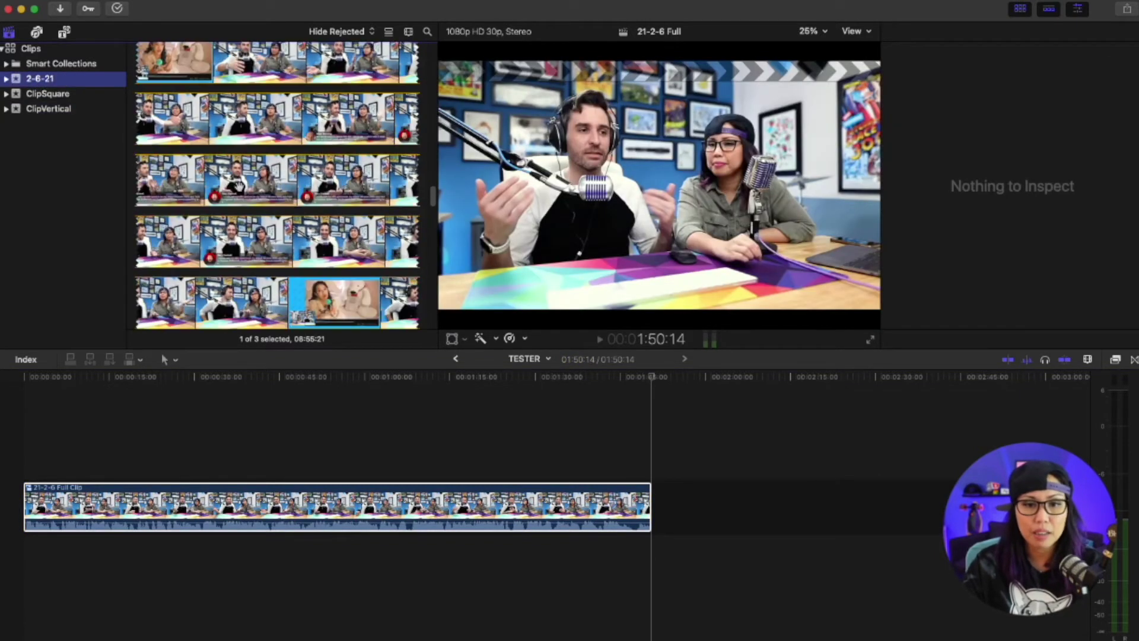
key("Down")
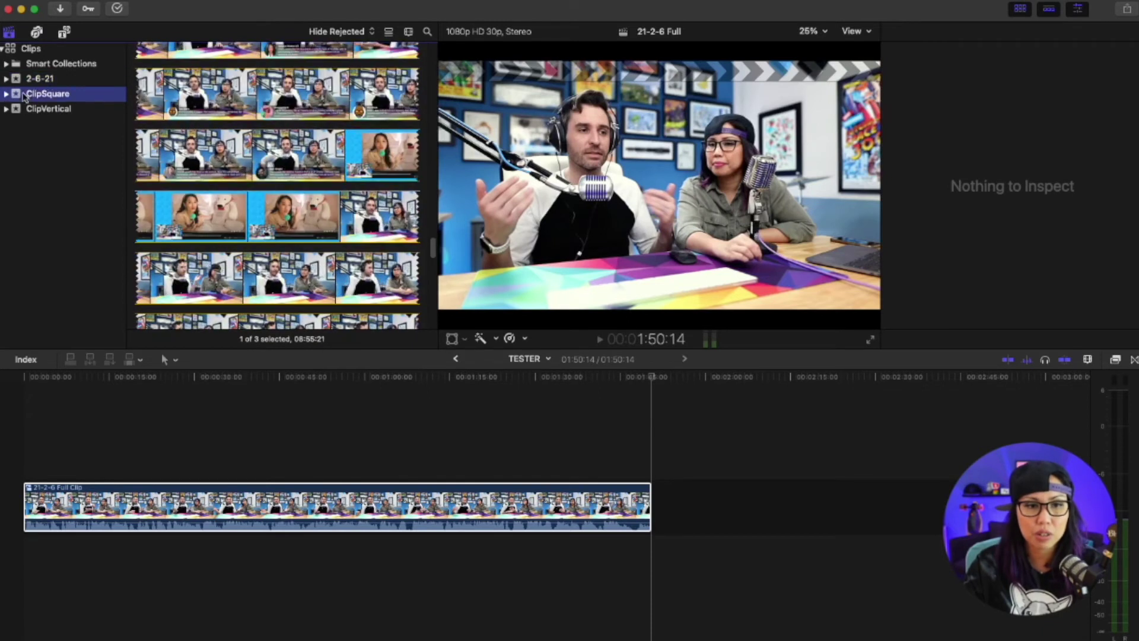
left_click_drag(172, 244, 43, 561)
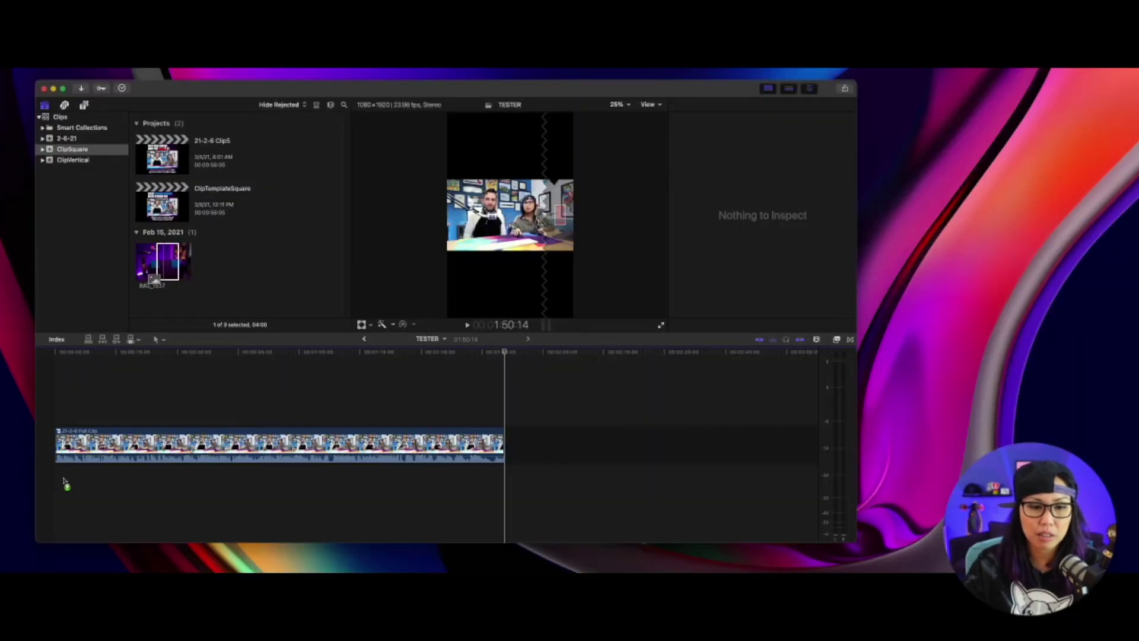
left_click_drag(161, 278, 66, 484)
left_click_drag(45, 562, 650, 555)
left_click(119, 562)
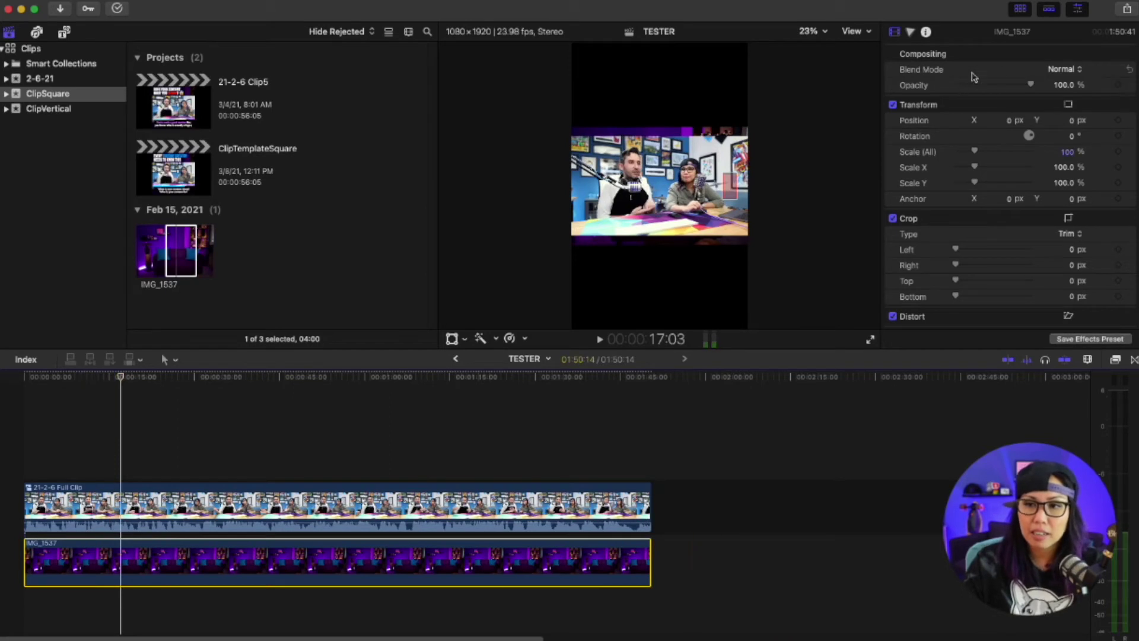
Step: Set IMG_1537 to Scale 245%, Position X 653.6 px and Opacity 7.48%
left_click_drag(974, 152, 1003, 159)
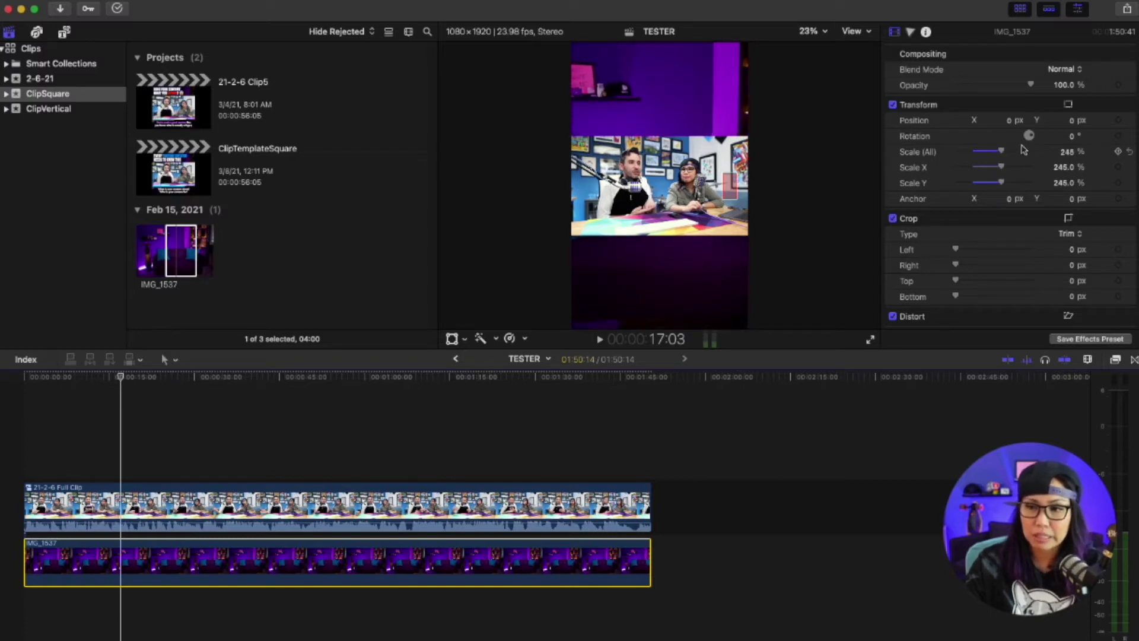
left_click(1011, 121)
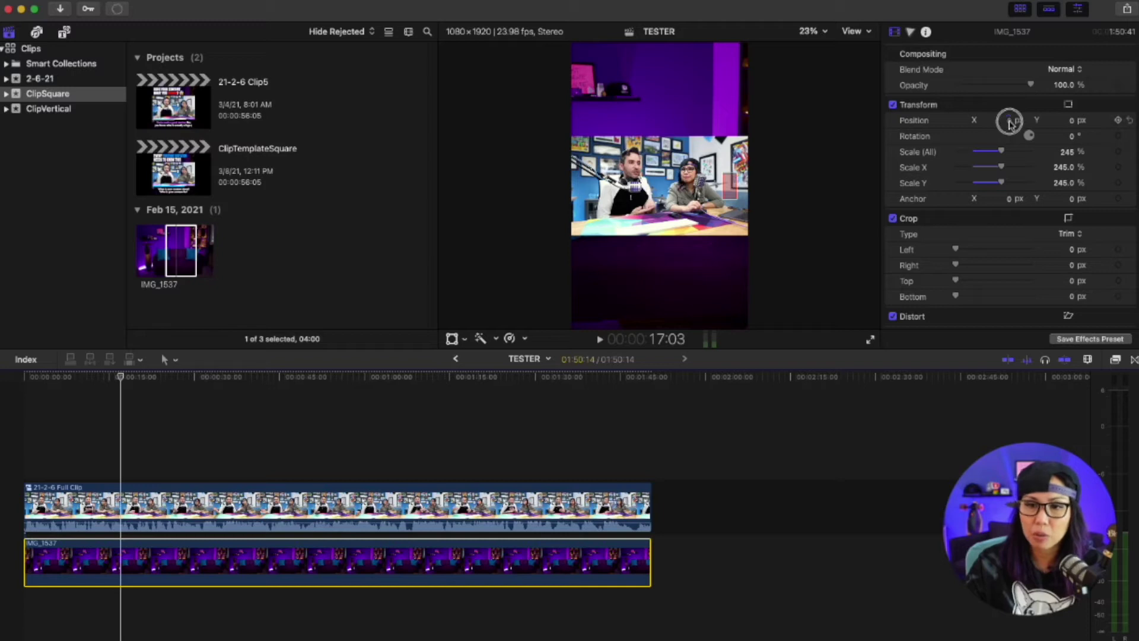
left_click_drag(1010, 122, 1011, 121)
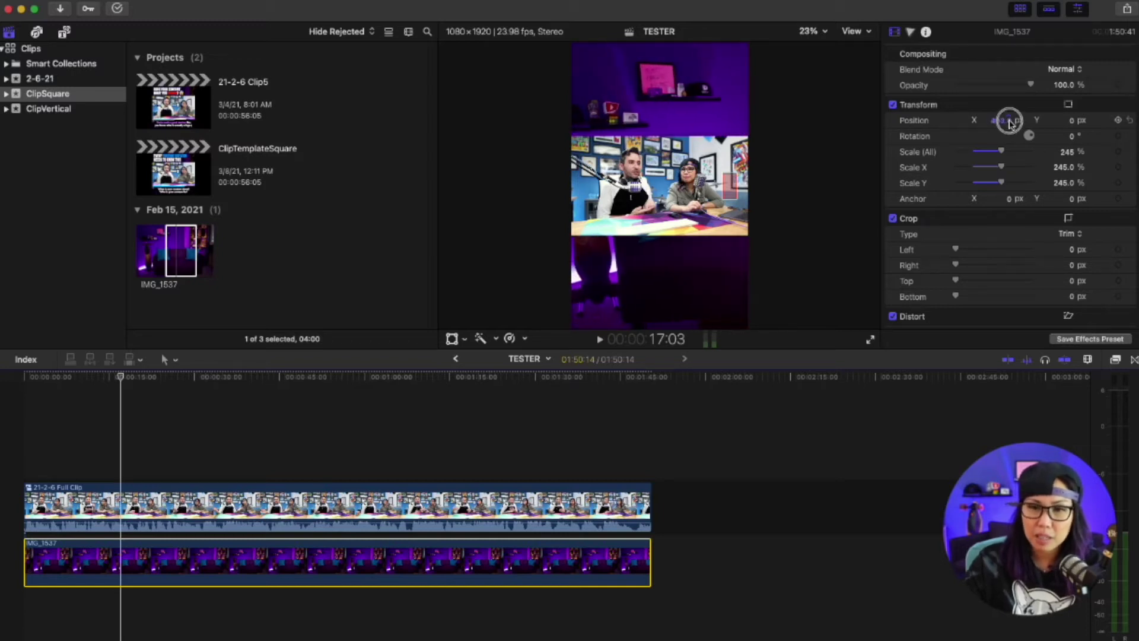
left_click_drag(1011, 121, 1010, 123)
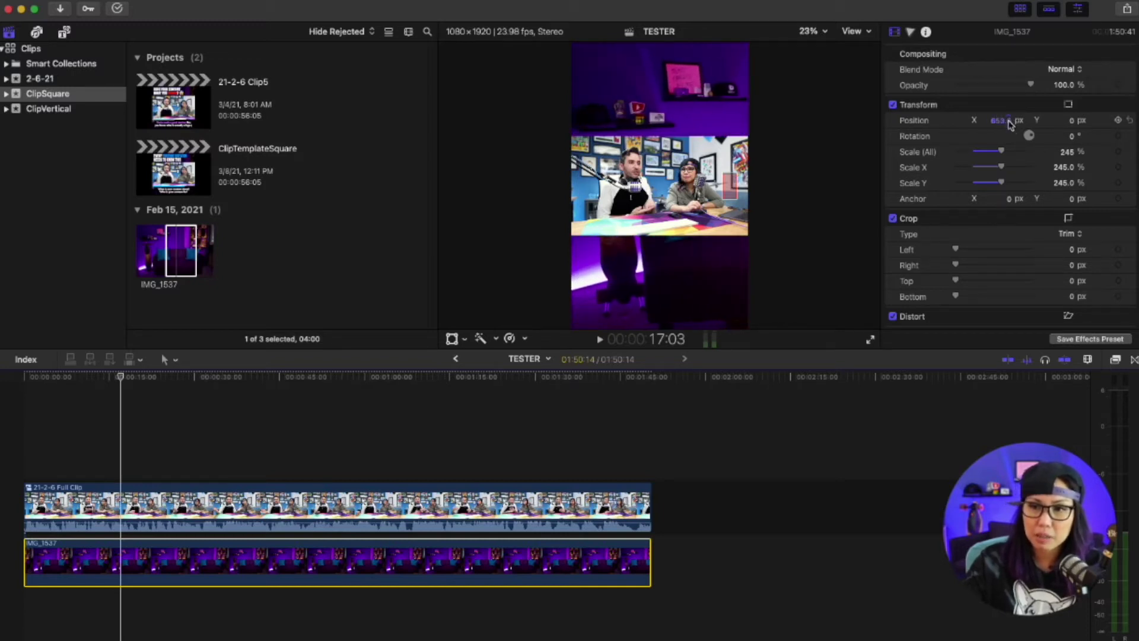
left_click_drag(1029, 85, 957, 84)
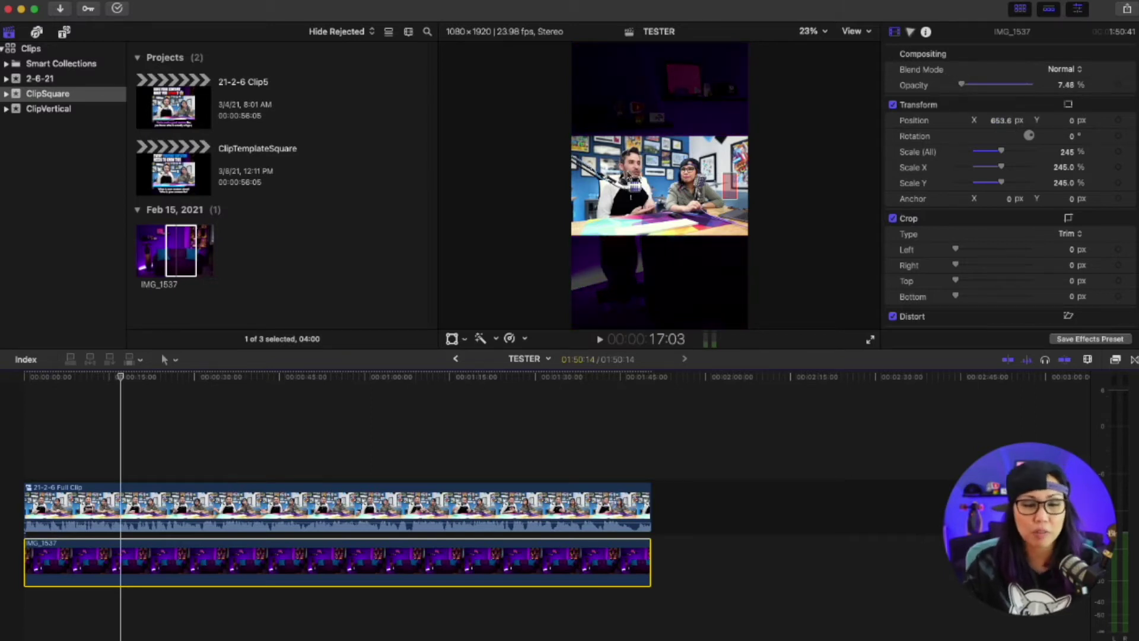
Step: Browse the Backgrounds, Elements and Solids generators, then list the Bumper/Opener titles
left_click(64, 33)
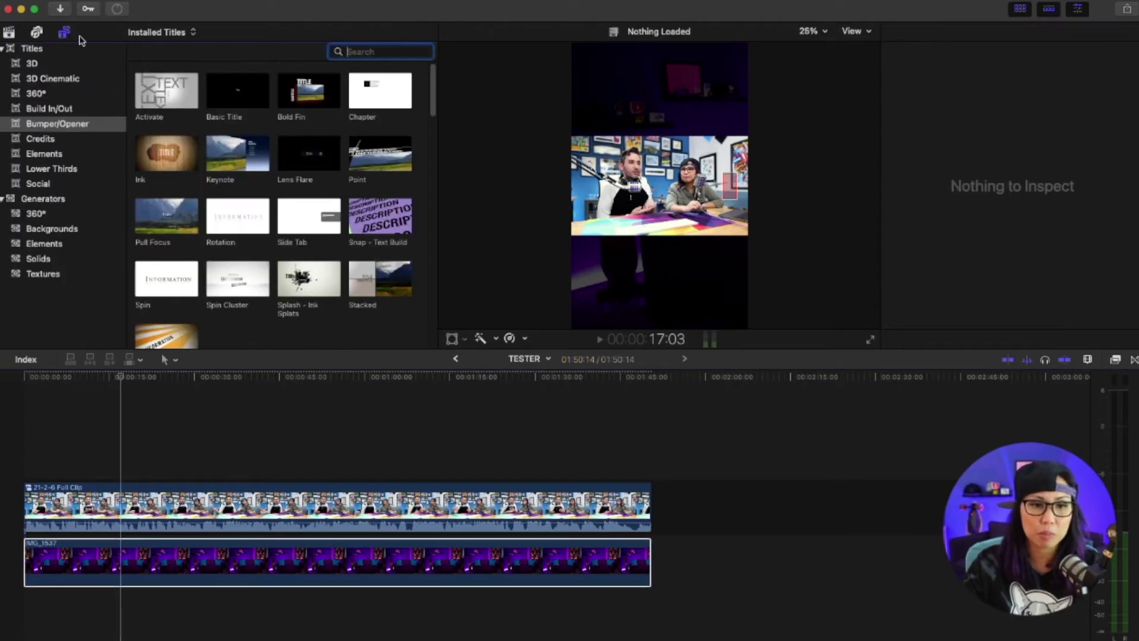
left_click(62, 231)
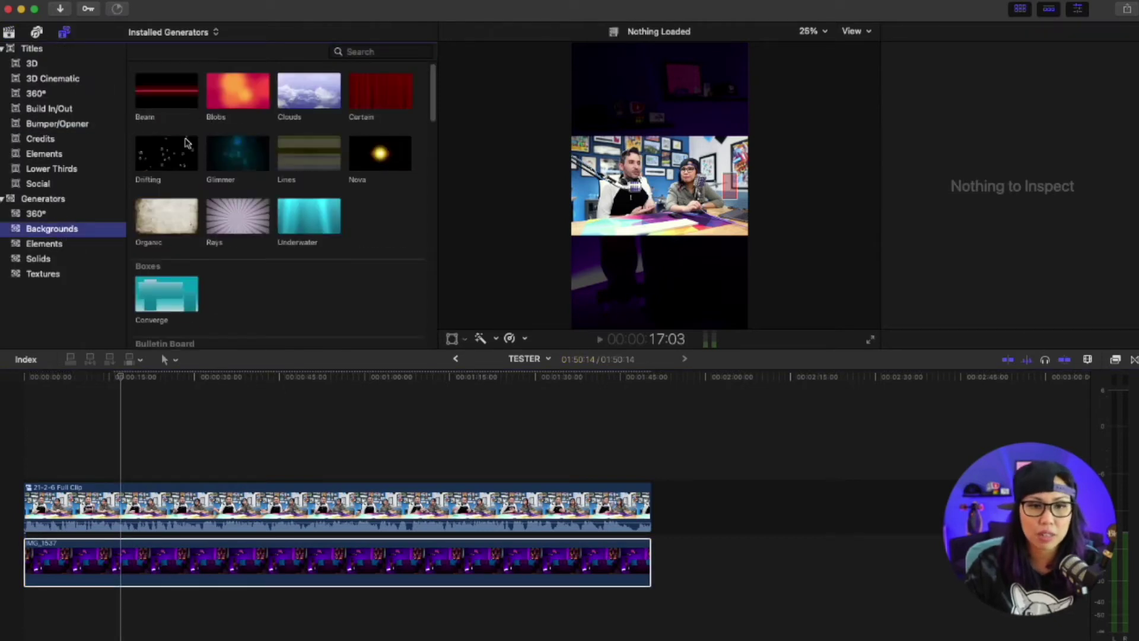
left_click(52, 247)
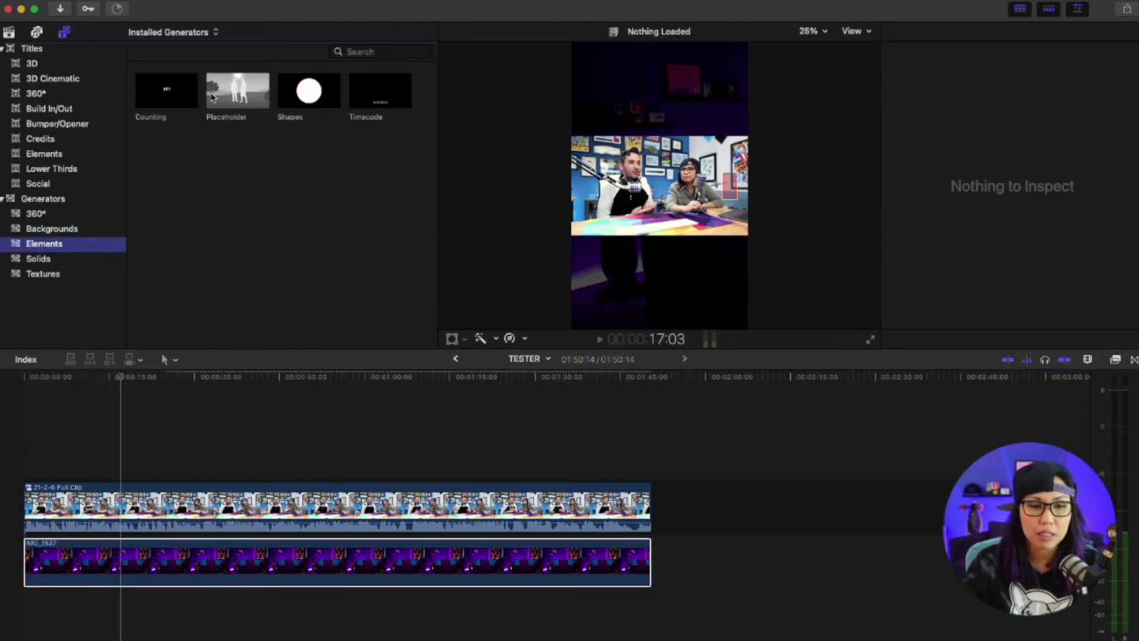
left_click(38, 260)
left_click(180, 561)
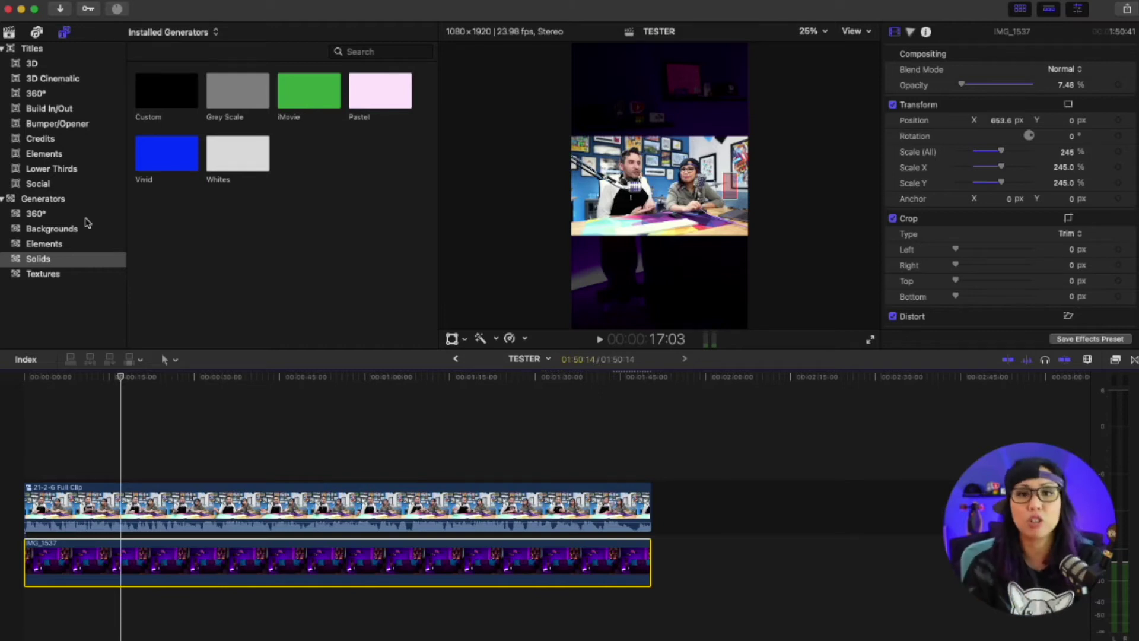
left_click(63, 124)
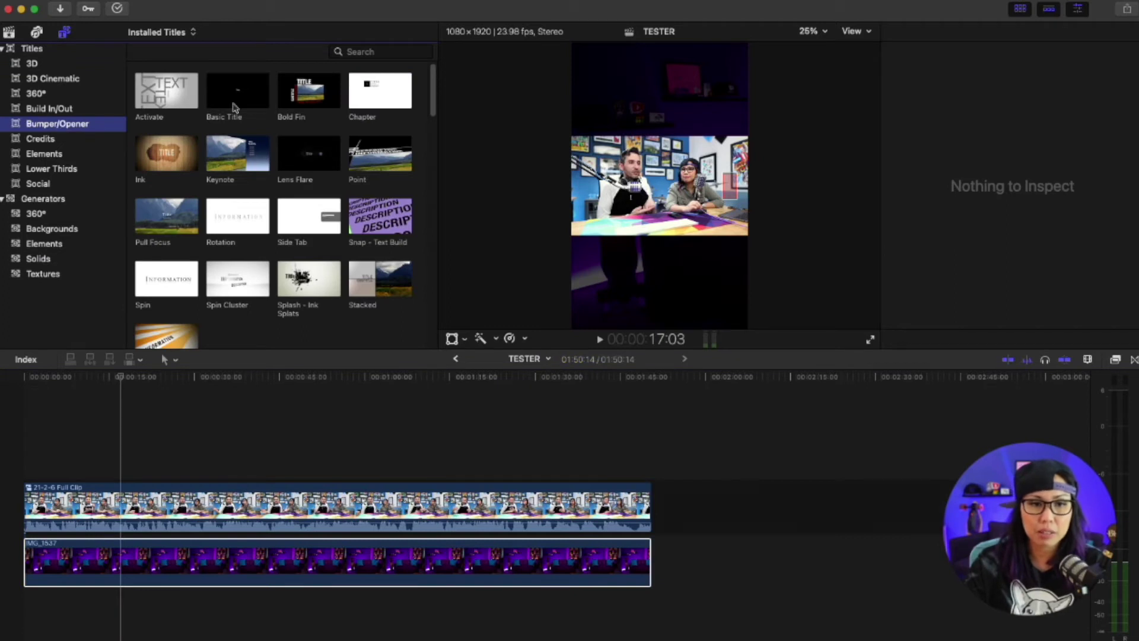
Step: Add a Basic Title reading 'THE MOST IMPORTANT THING / YOU NEED TO KNOW' above the clip
left_click_drag(233, 107, 422, 471)
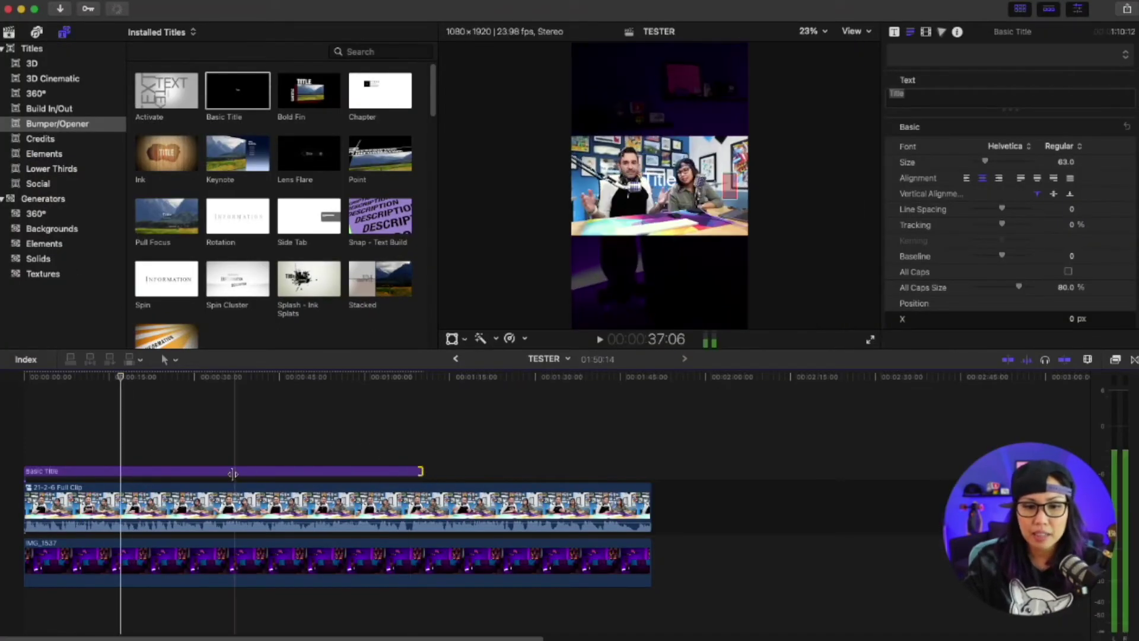
left_click(216, 471)
double_click(964, 93)
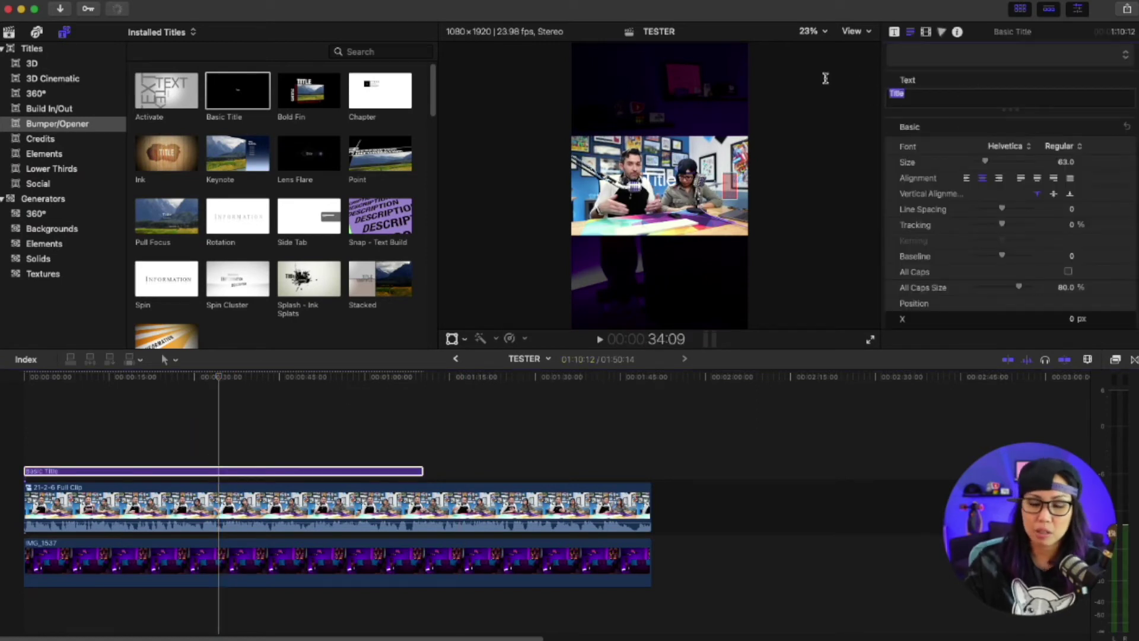
type("THE MOST IMPORTANT T")
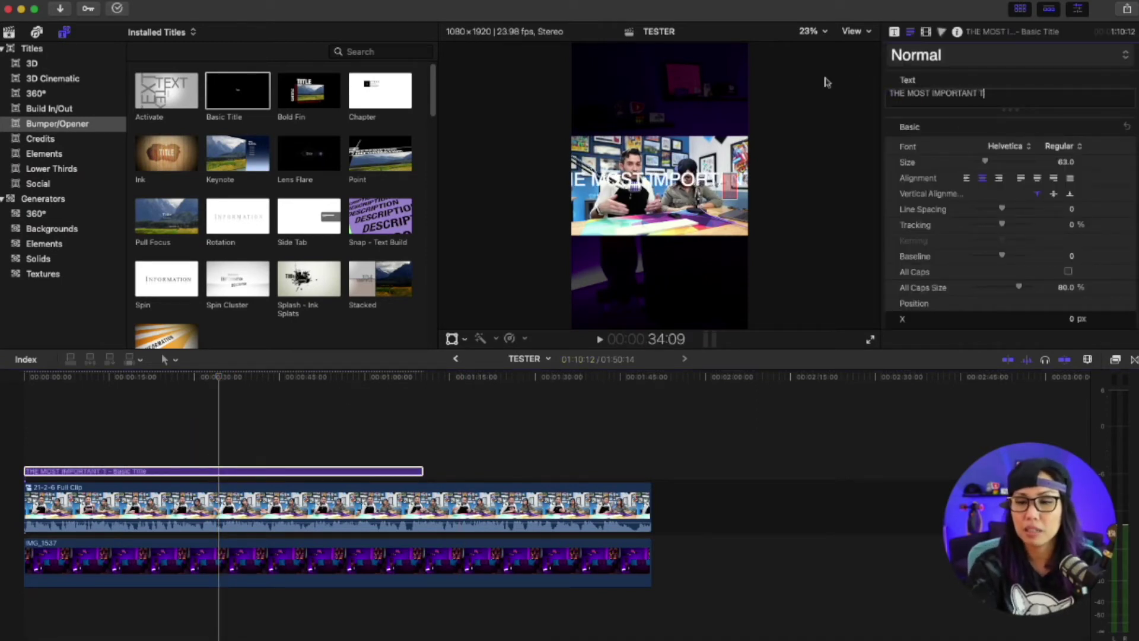
key("BackSpace")
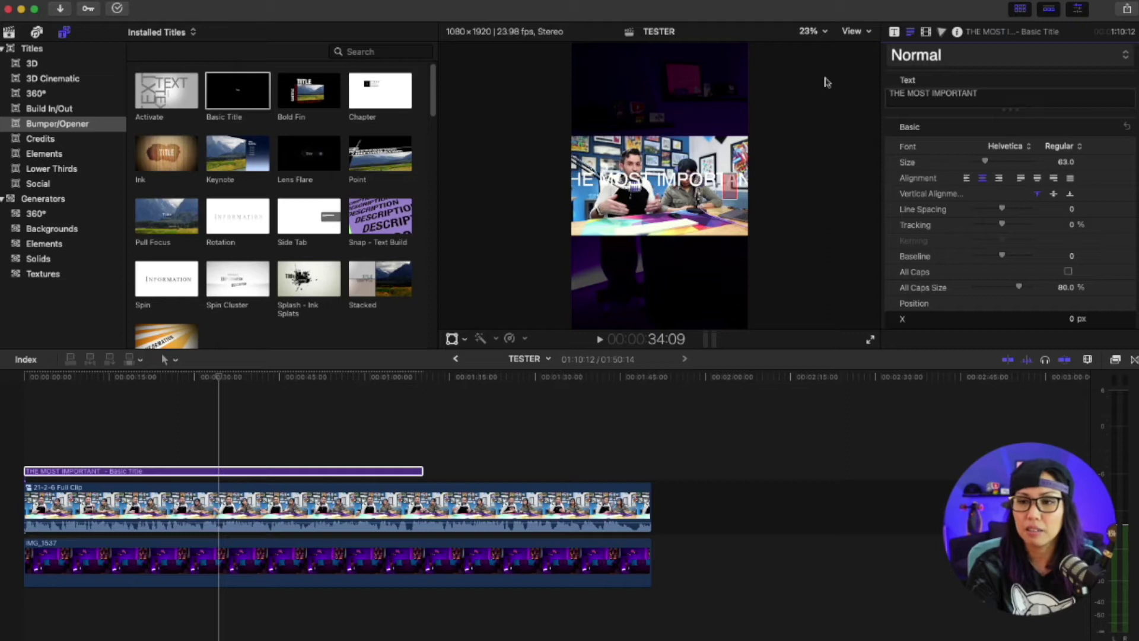
type("THING")
key("Return")
type("YOU NEED")
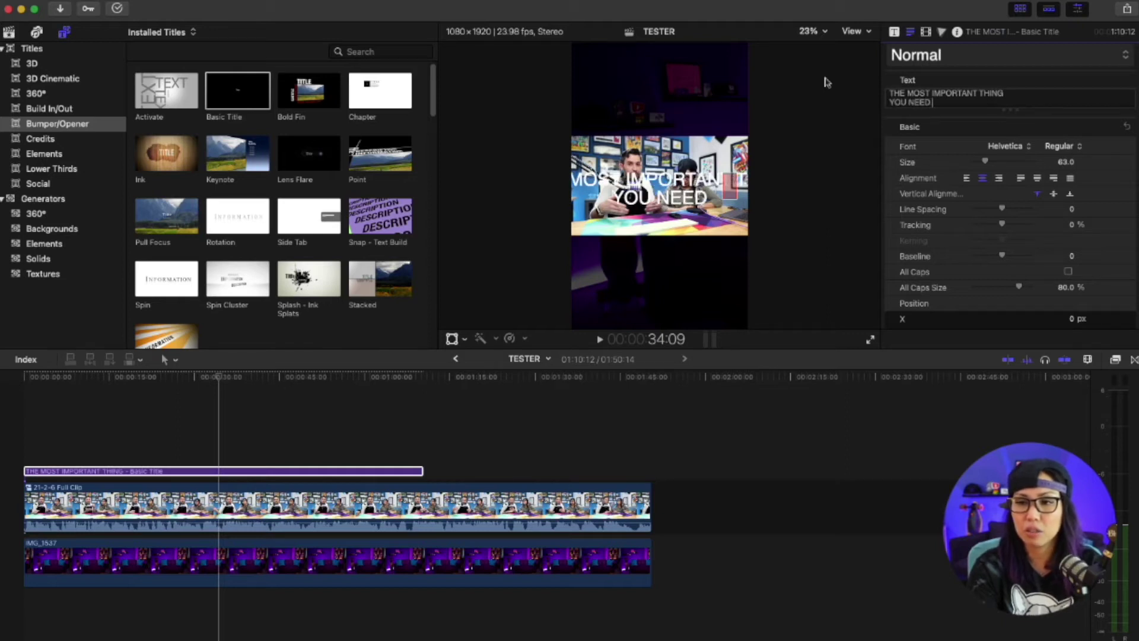
type(" TO KNOW")
key("super+a")
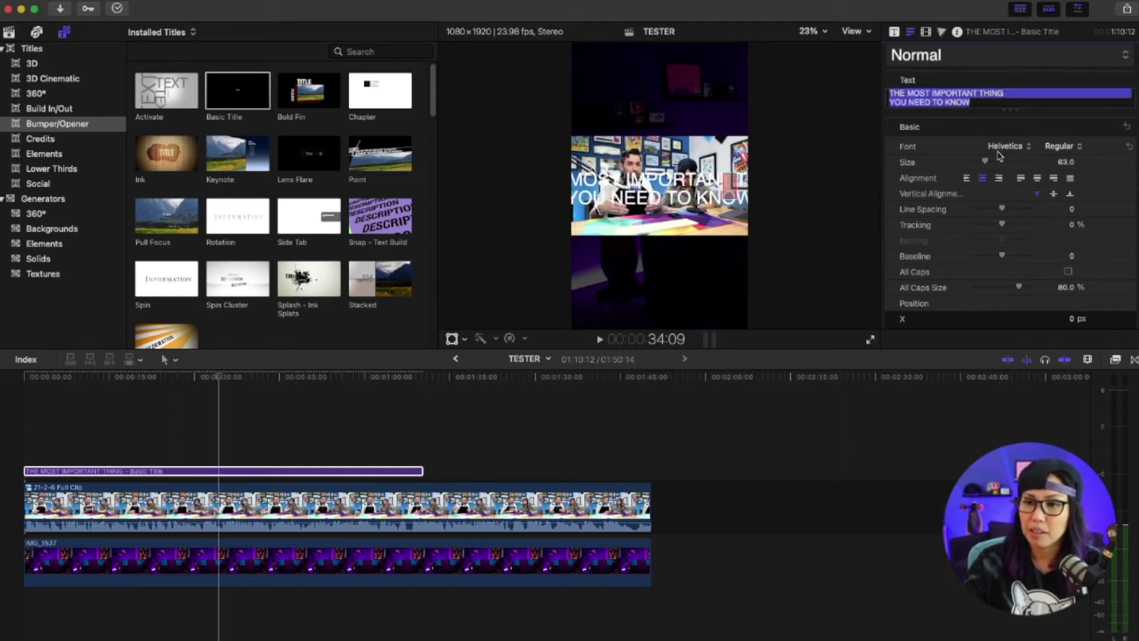
Step: Set the title to size 40, left-aligned, at the top of the frame, line spacing -1
left_click_drag(983, 160, 980, 165)
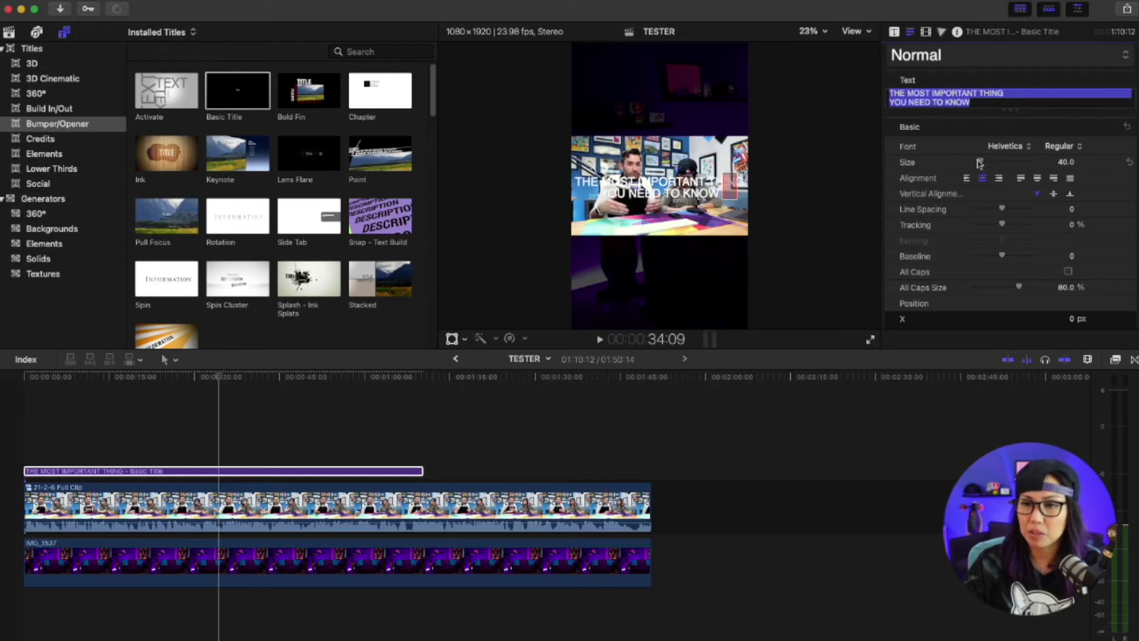
left_click(1021, 180)
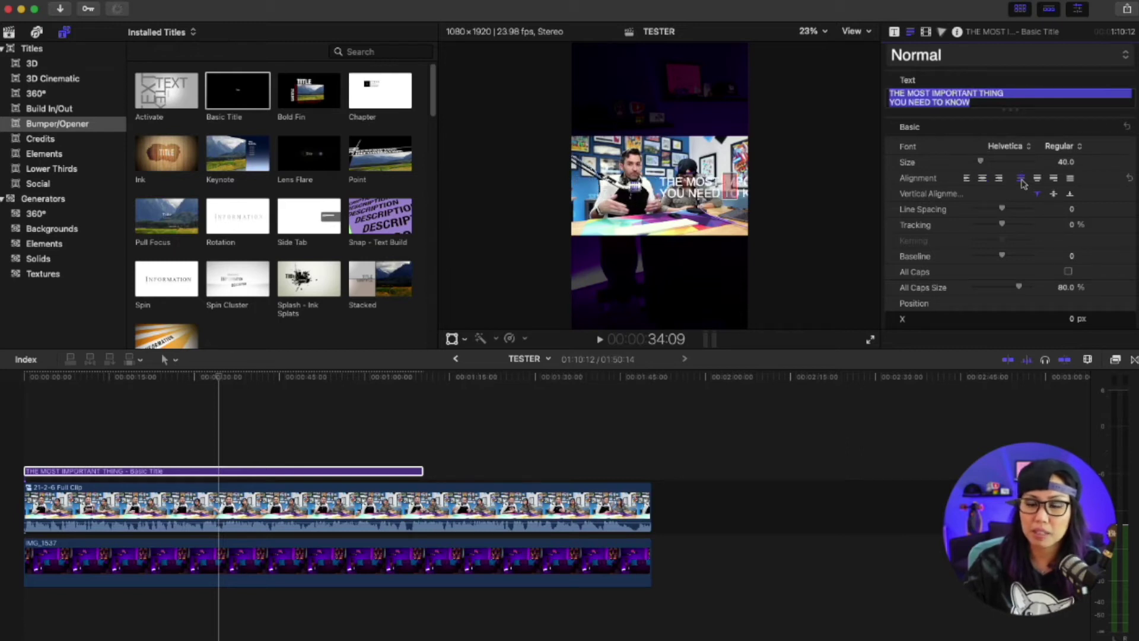
left_click(966, 178)
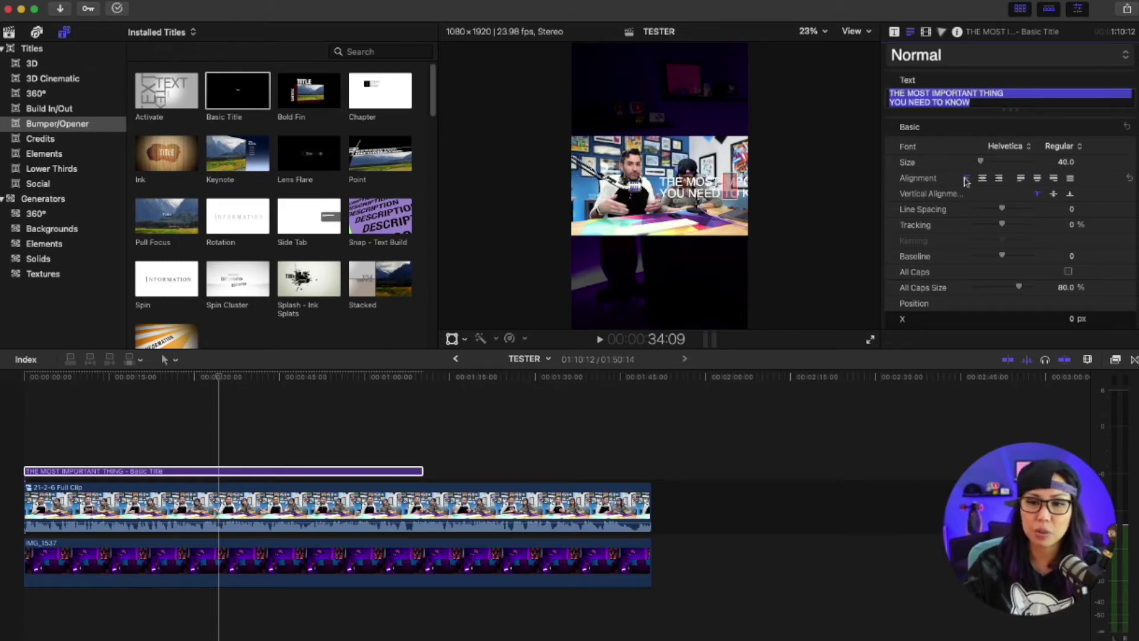
left_click_drag(754, 188, 706, 123)
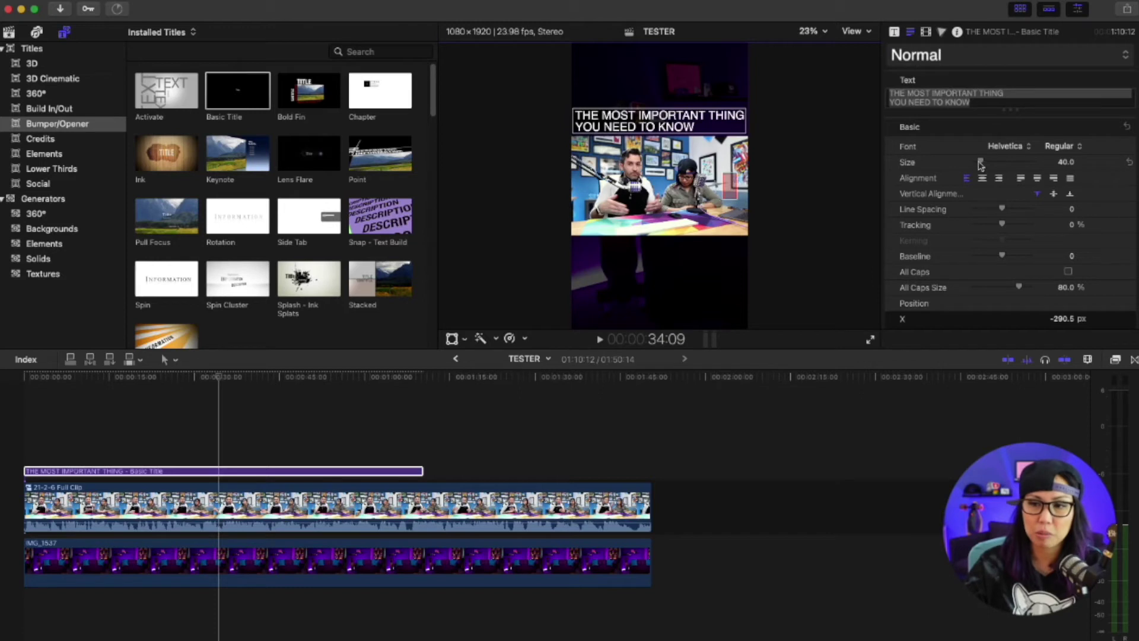
left_click_drag(1002, 209, 1000, 208)
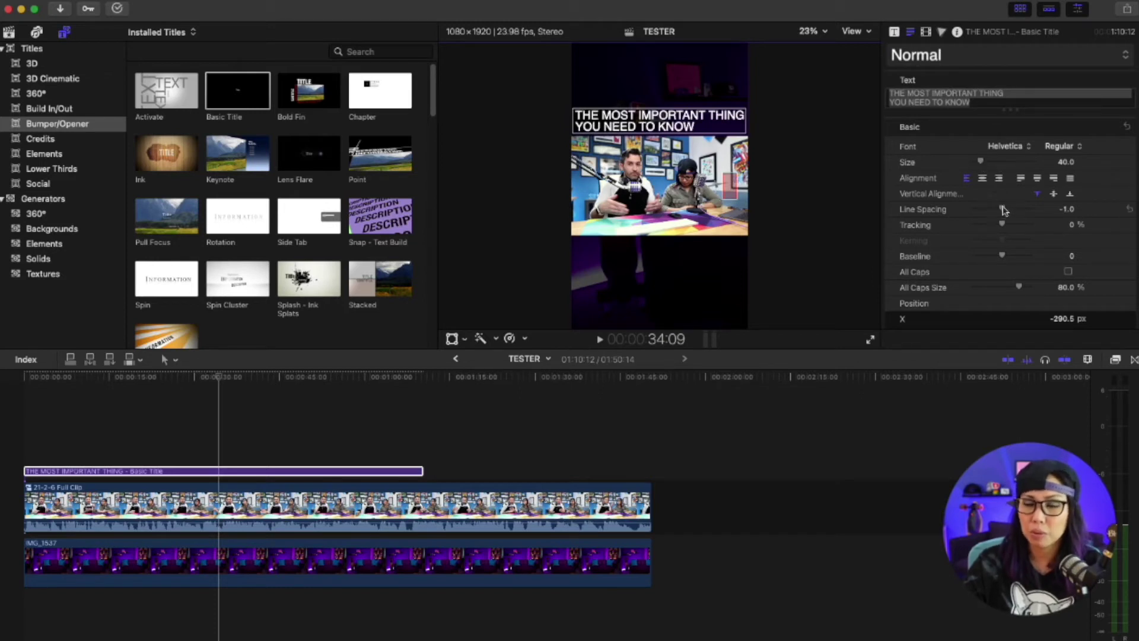
left_click(983, 95)
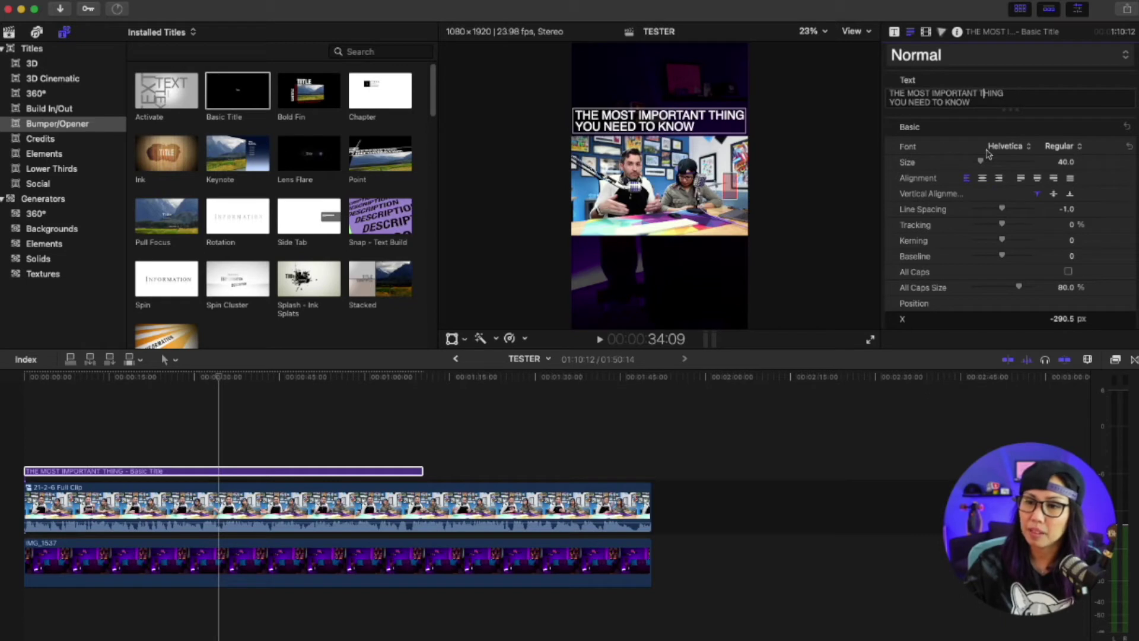
left_click(1007, 148)
scroll(1048, 192, "up", 5)
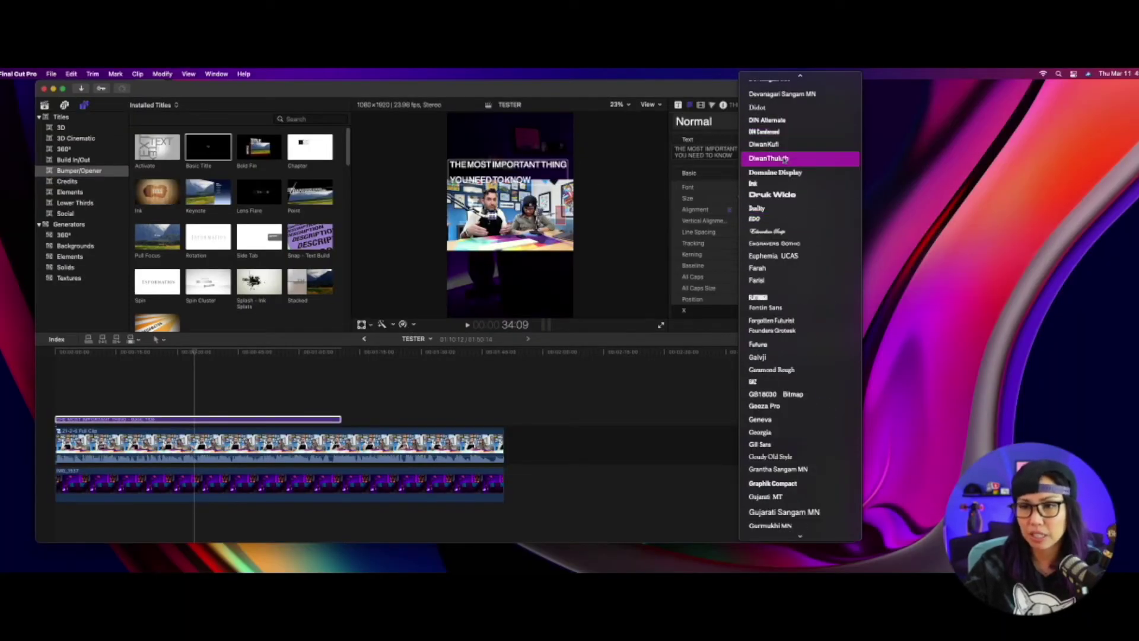
Step: Restyle the header in DIN Condensed Bold, size 60, line spacing -18, nudged slightly right
scroll(782, 158, "up", 5)
left_click(780, 153)
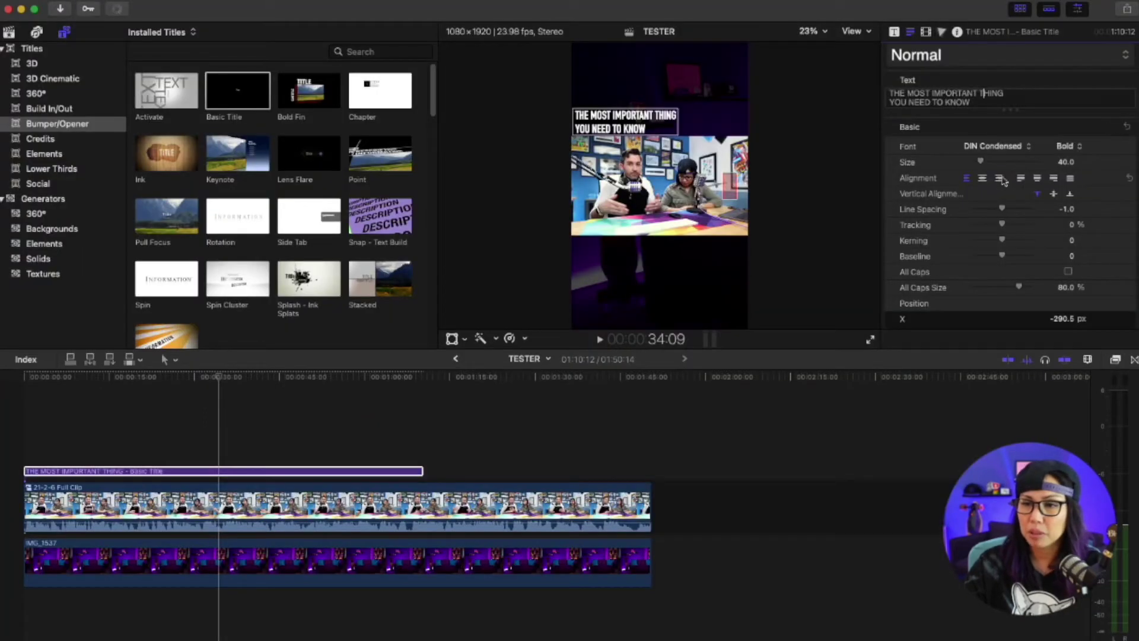
left_click_drag(1005, 209, 999, 211)
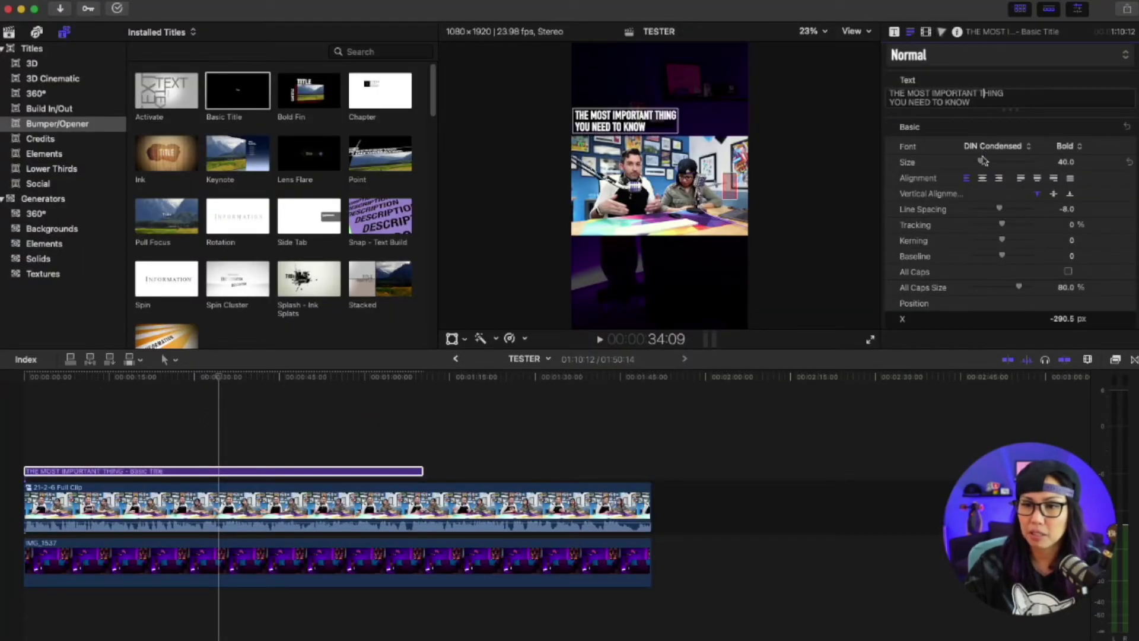
left_click_drag(981, 161, 984, 160)
left_click_drag(999, 206, 998, 213)
left_click_drag(646, 118, 671, 115)
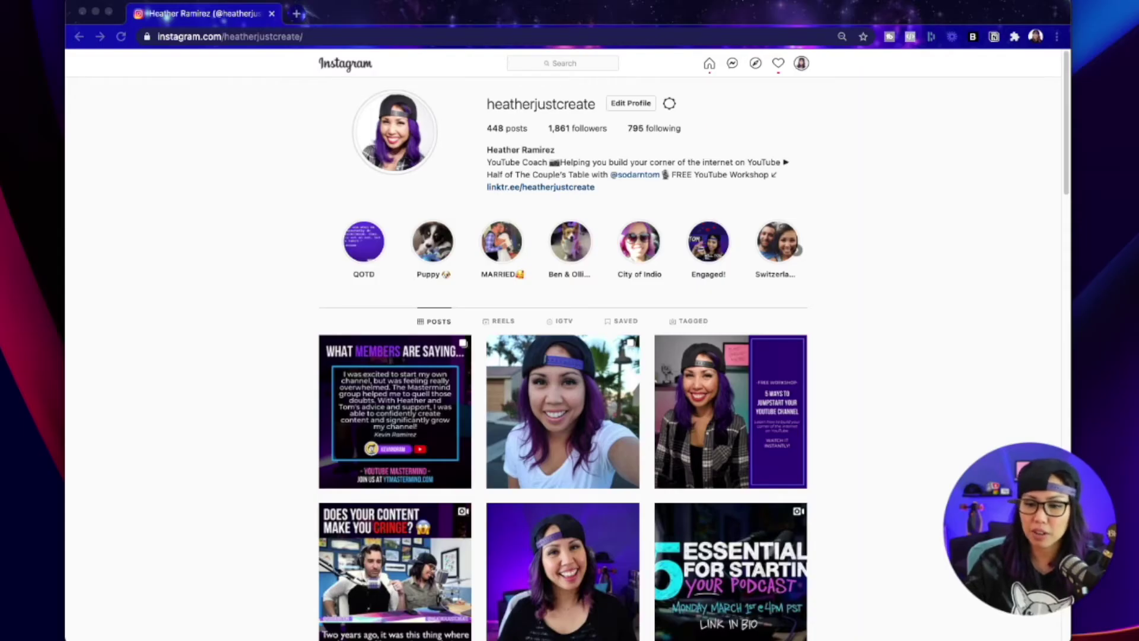
scroll(762, 451, "down", 9)
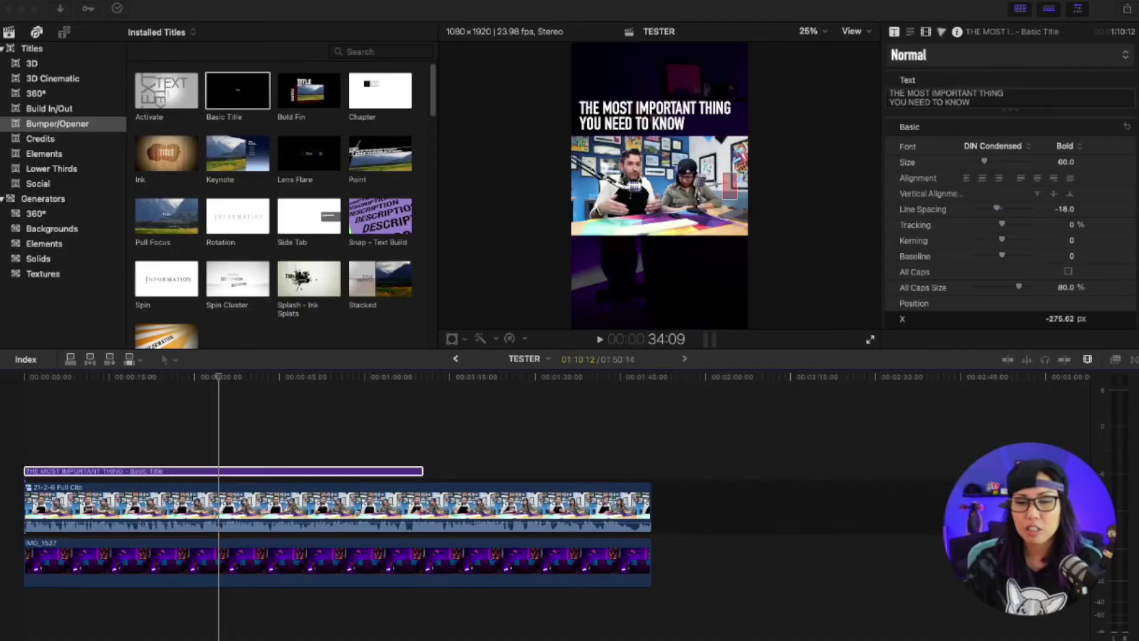
left_click(629, 108)
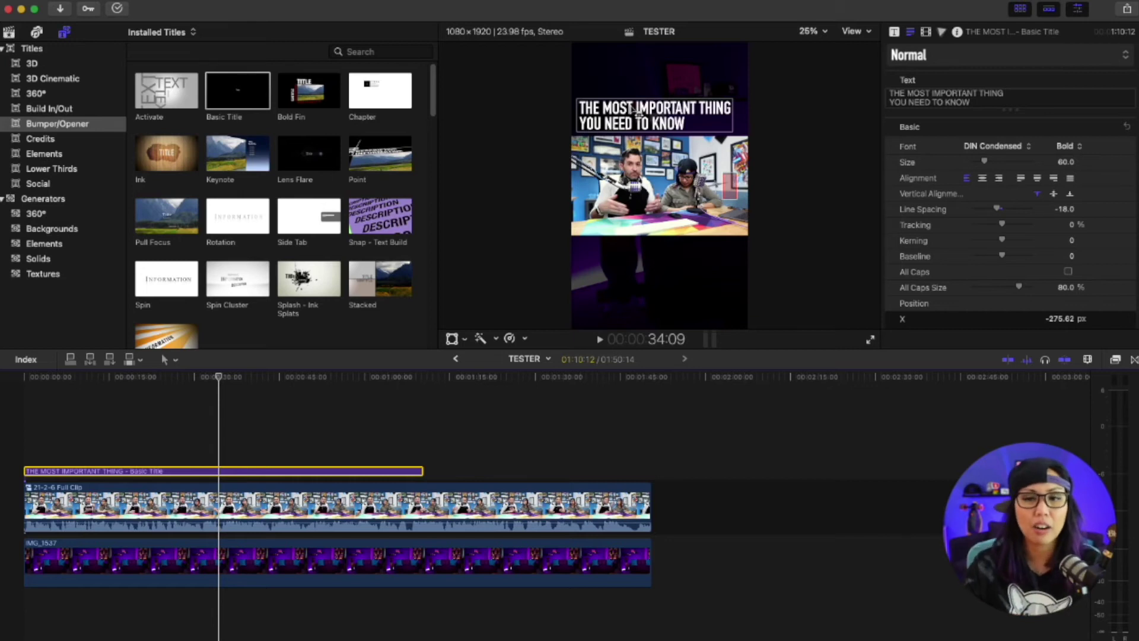
left_click(9, 32)
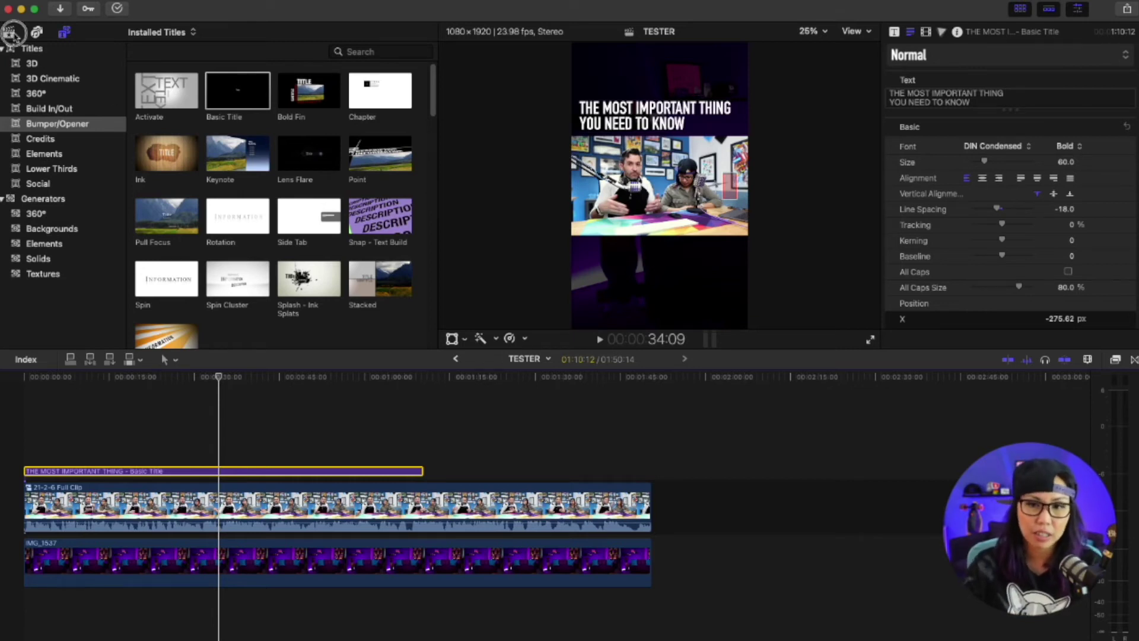
left_click(71, 108)
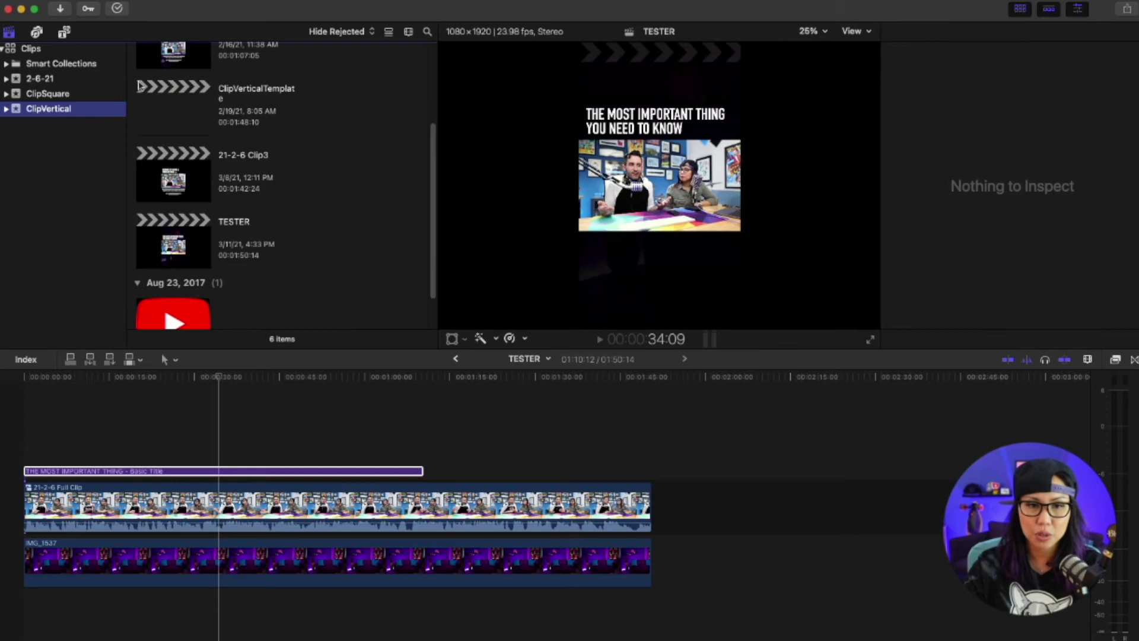
left_click(161, 248)
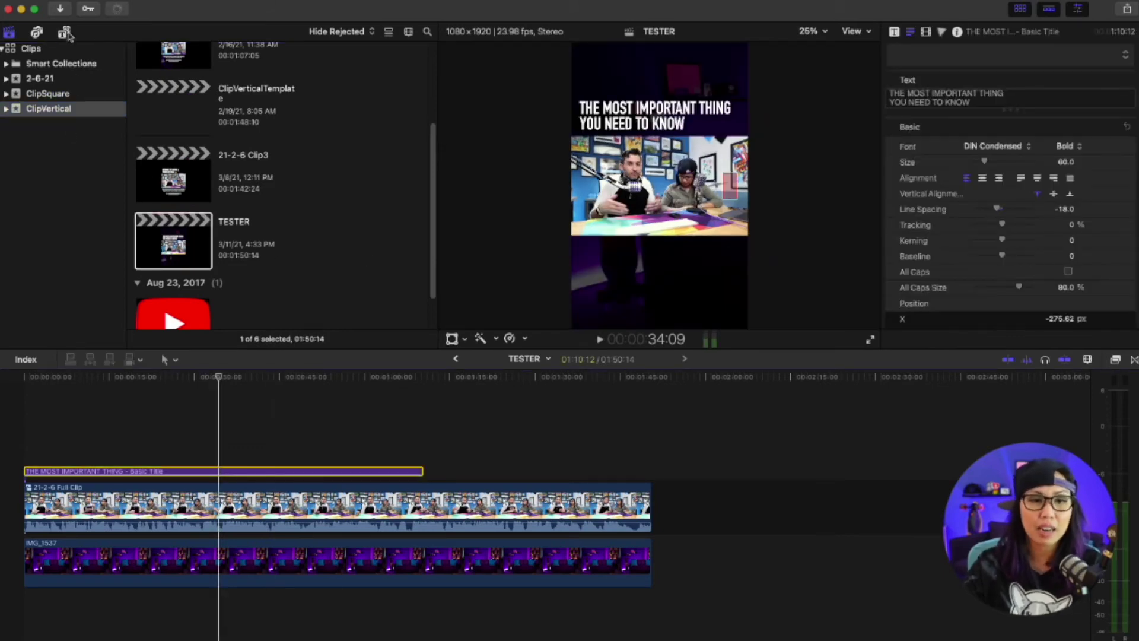
left_click(64, 32)
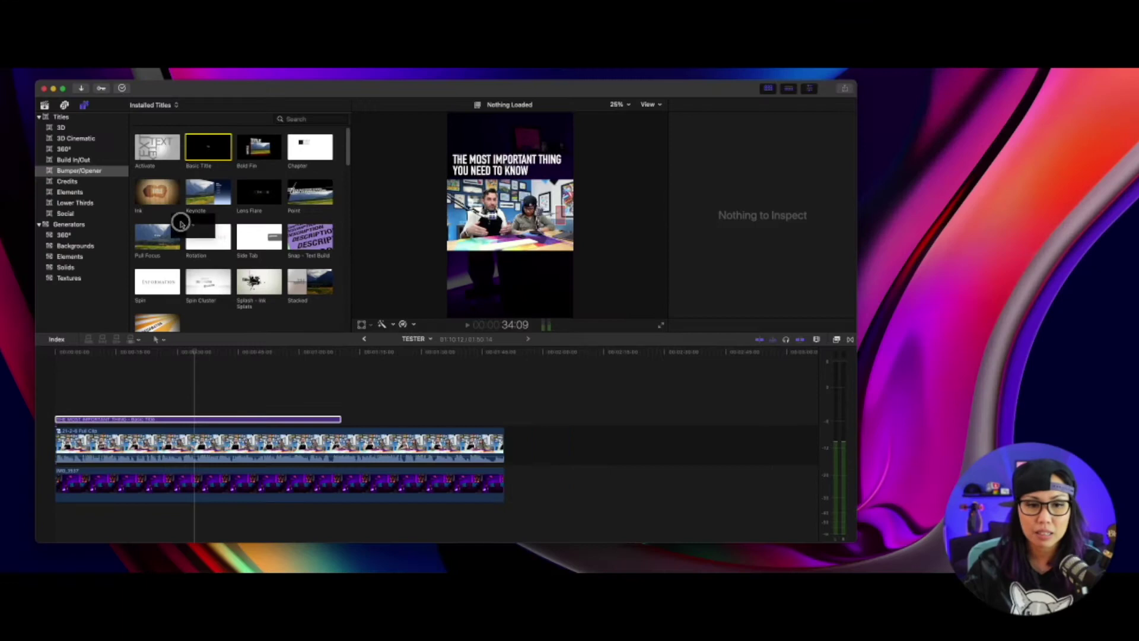
Step: Add a second Basic Title at the start of the timeline on the lower lane
left_click_drag(238, 90, 649, 470)
left_click(76, 475)
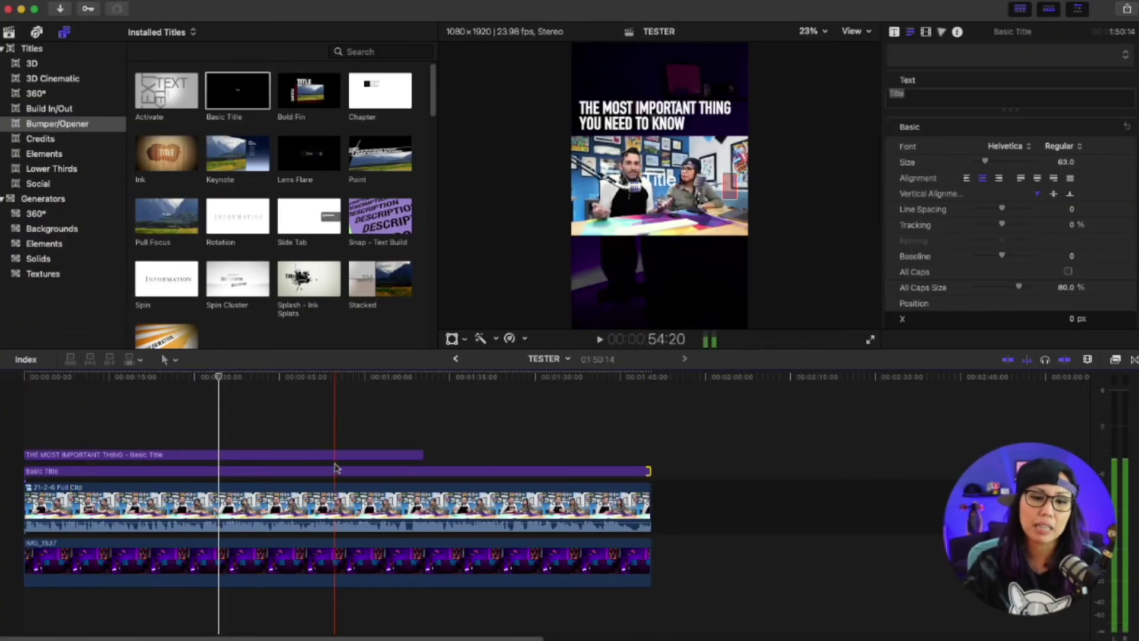
left_click(119, 471)
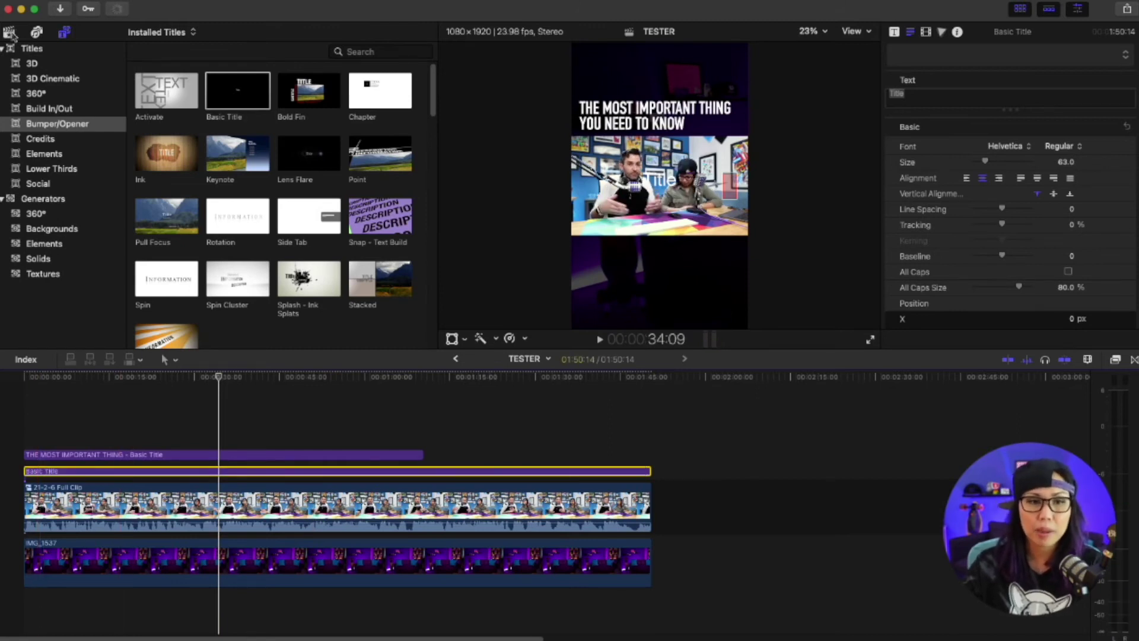
left_click(10, 33)
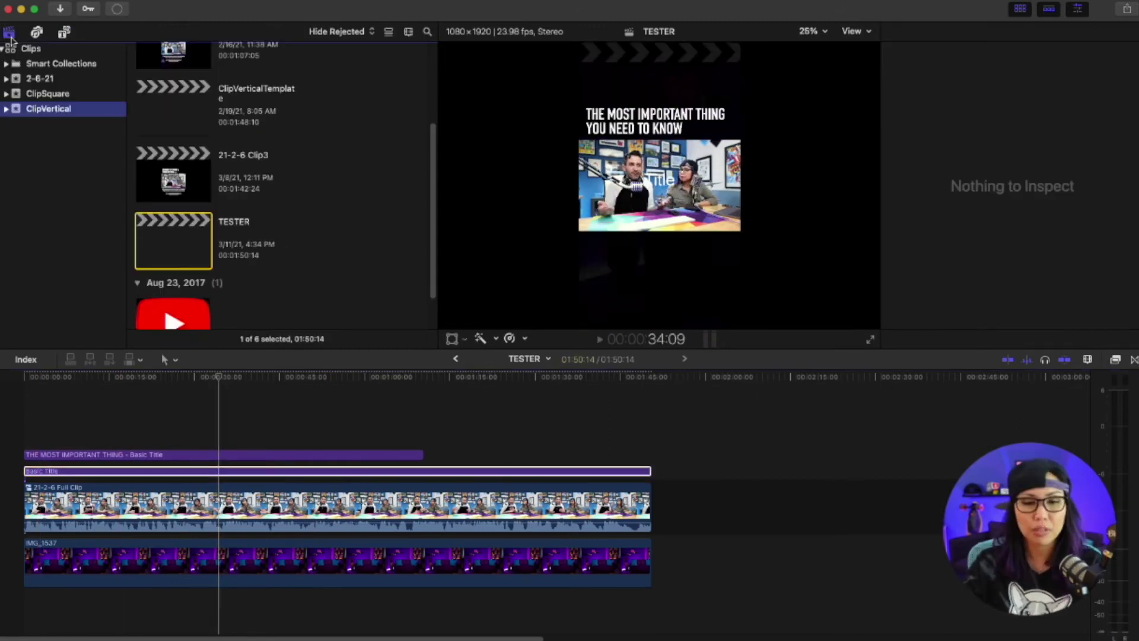
key("super+2")
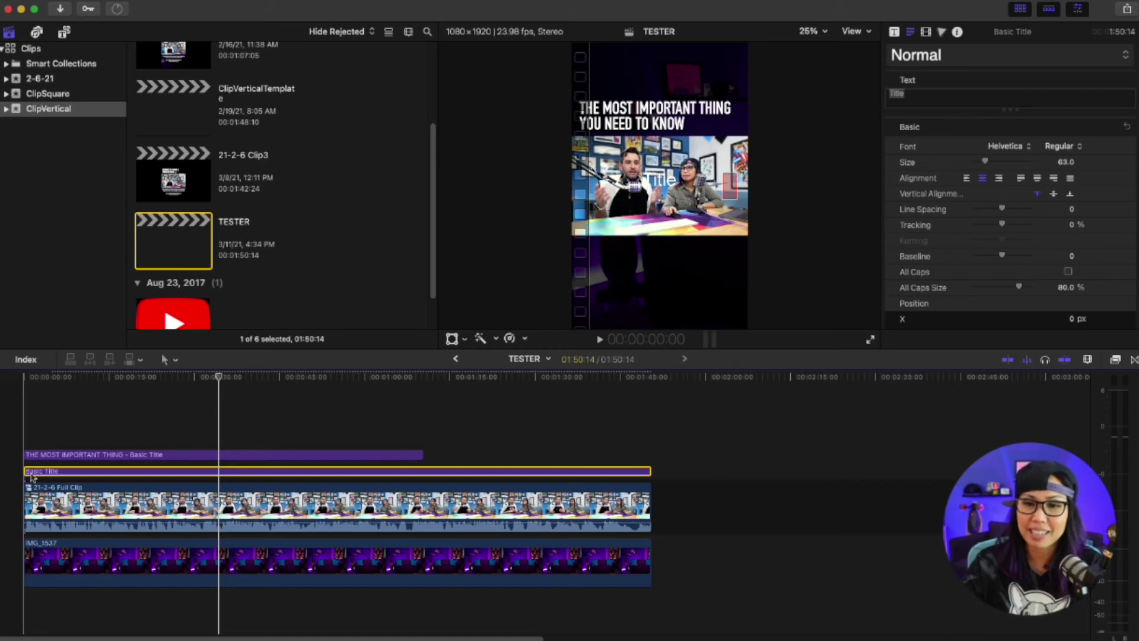
key("space")
Step: Move the title below the video and caption it 'This is the caption / and it continues here bla.' at size 44
left_click_drag(660, 182, 661, 259)
type("This is ")
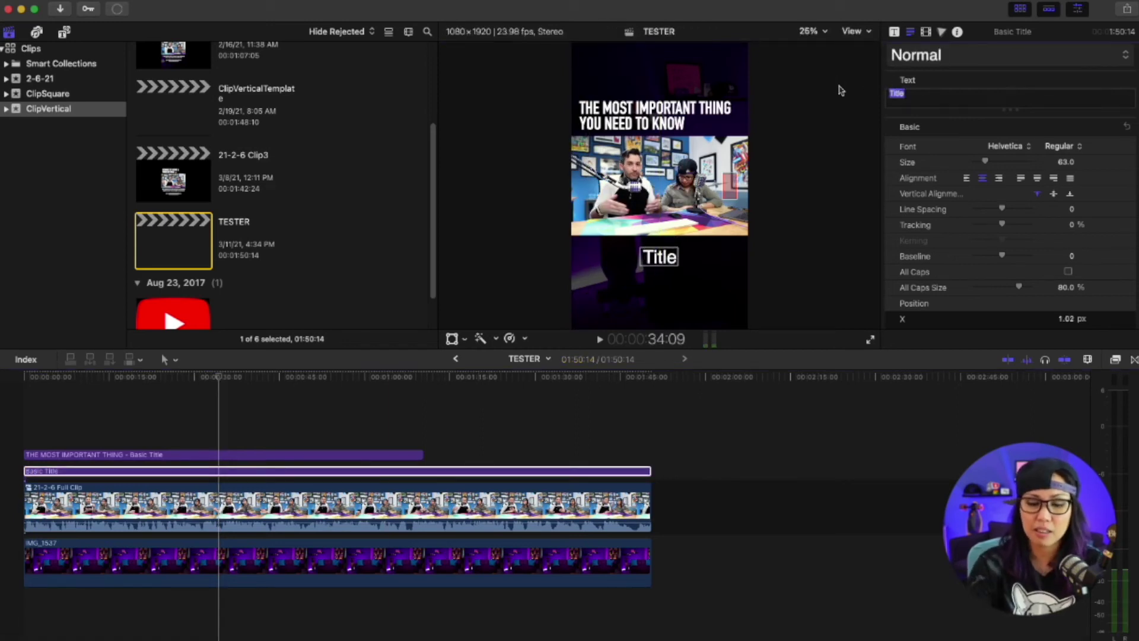
type("the caption")
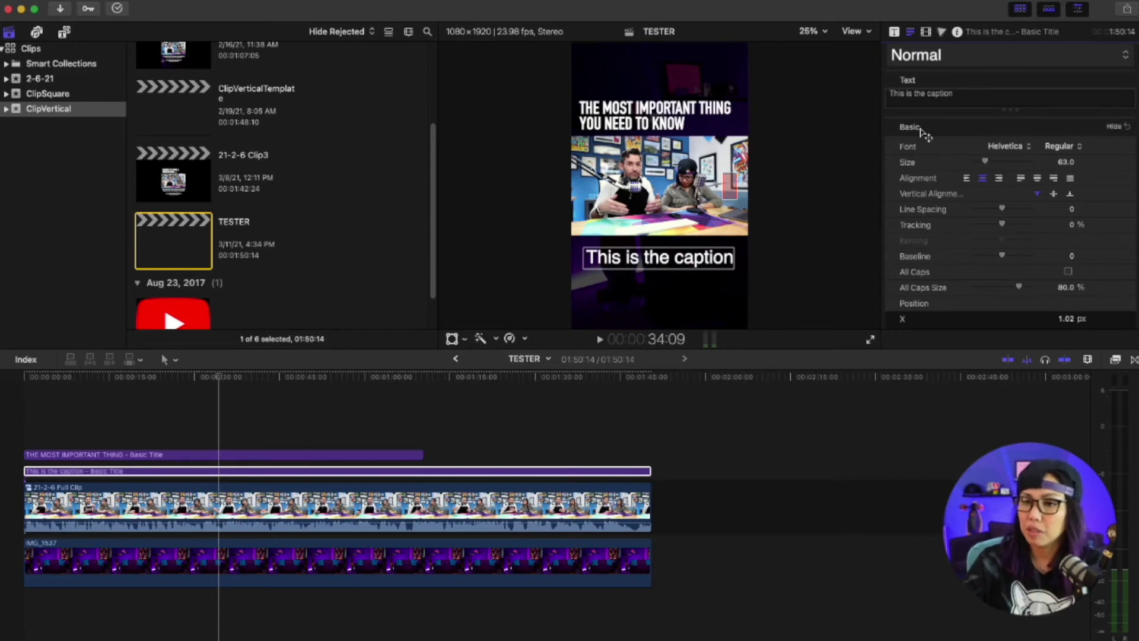
left_click_drag(985, 162, 981, 161)
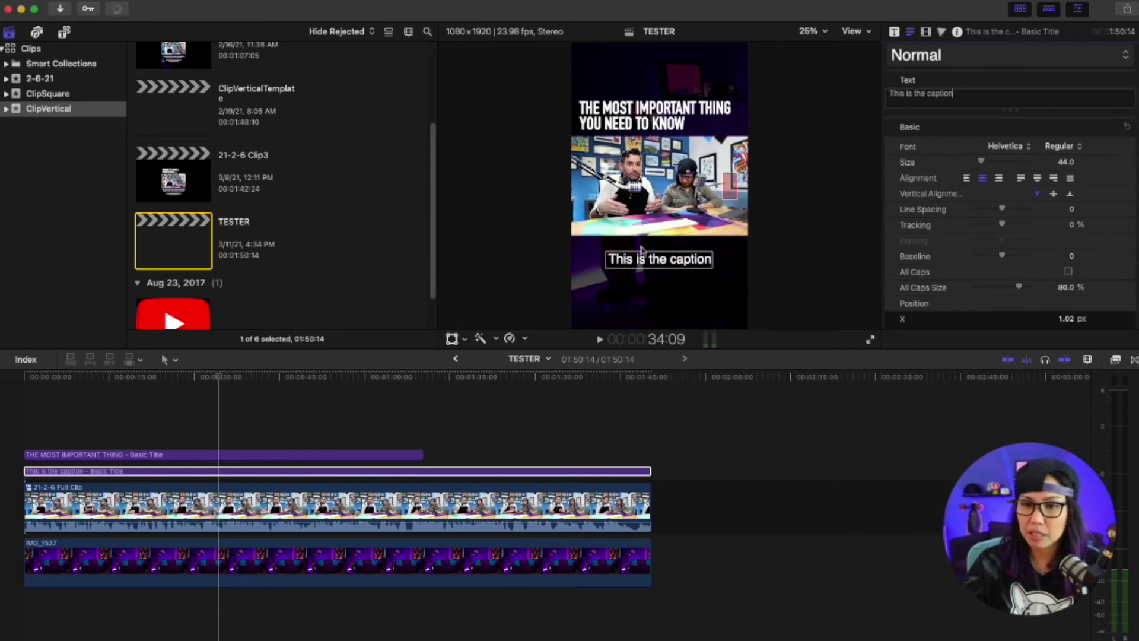
left_click_drag(642, 256, 642, 256)
left_click(1017, 95)
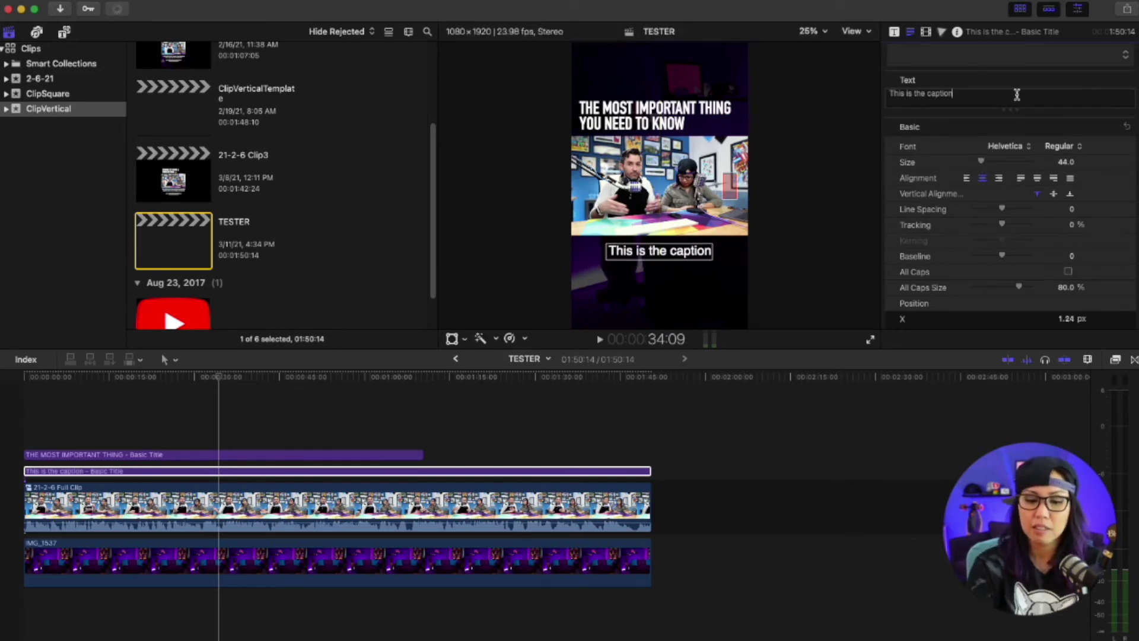
key("Return")
type("and it contenu")
key("BackSpace")
key("BackSpace")
key("BackSpace")
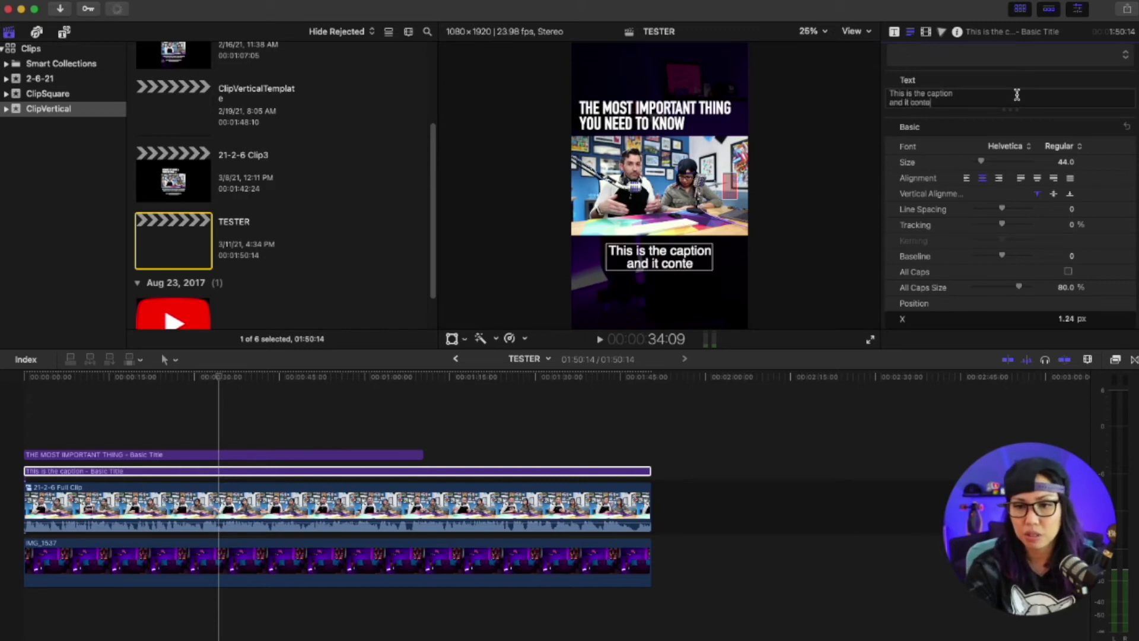
type("inues here bla.")
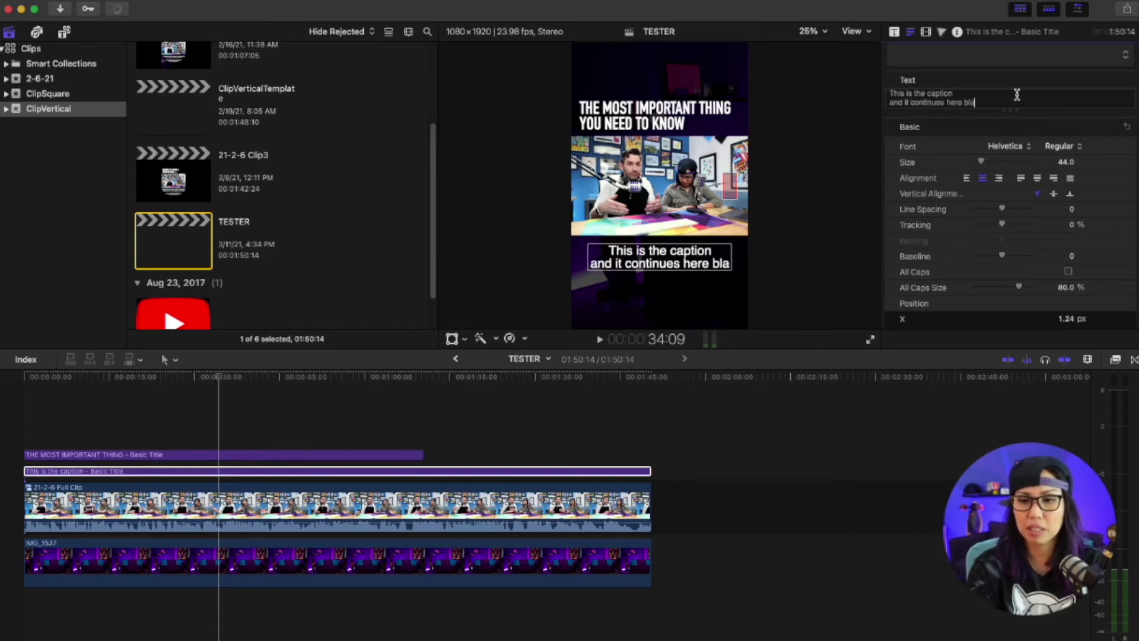
left_click(829, 224)
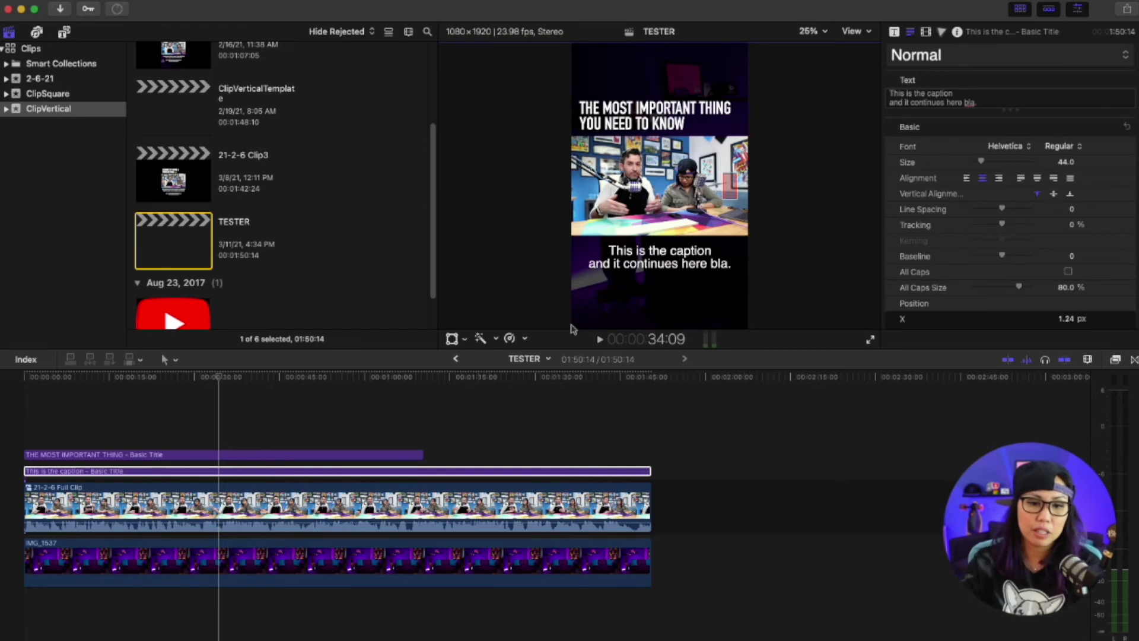
left_click(26, 477)
Step: Blade the caption title at two points where the speech changes during playback
left_click(27, 473)
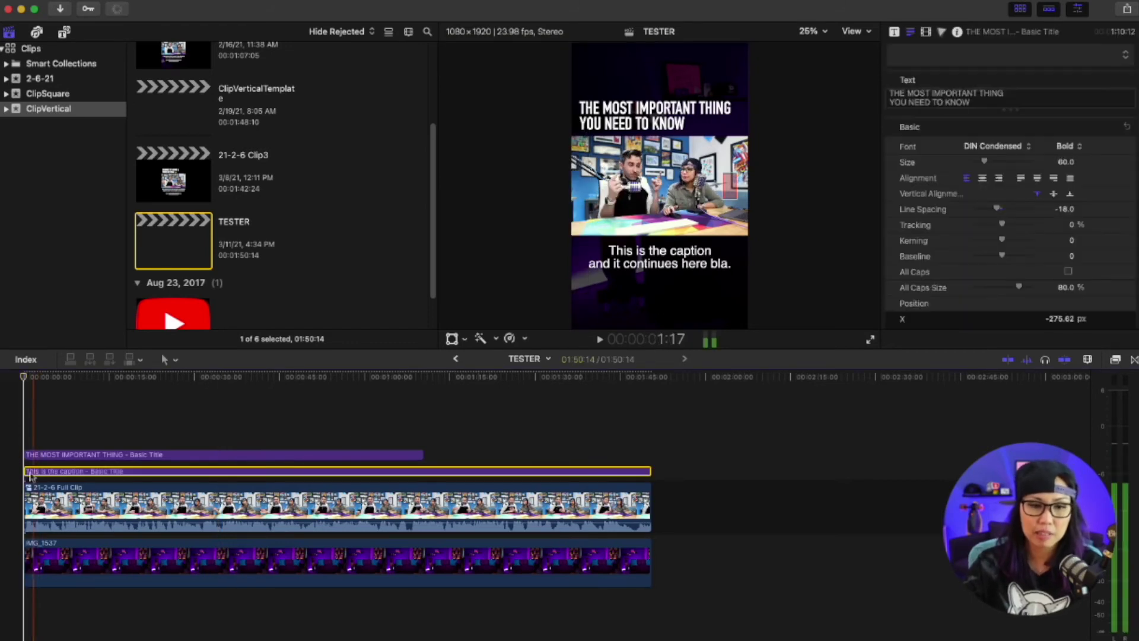
key("space")
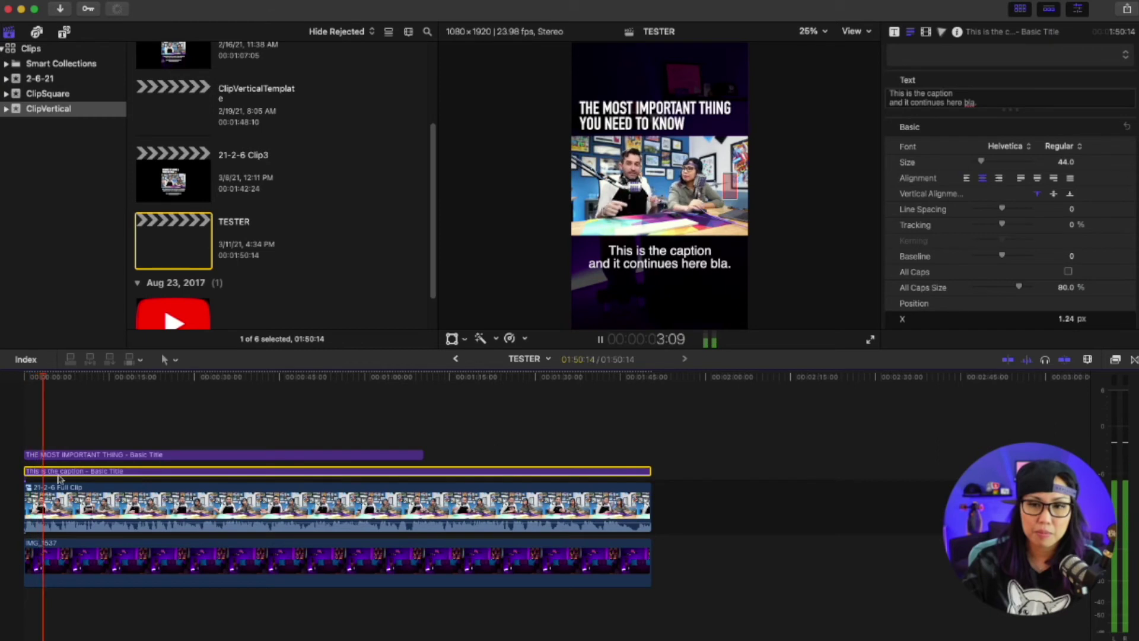
key("space")
left_click(48, 472)
key("a")
key("space")
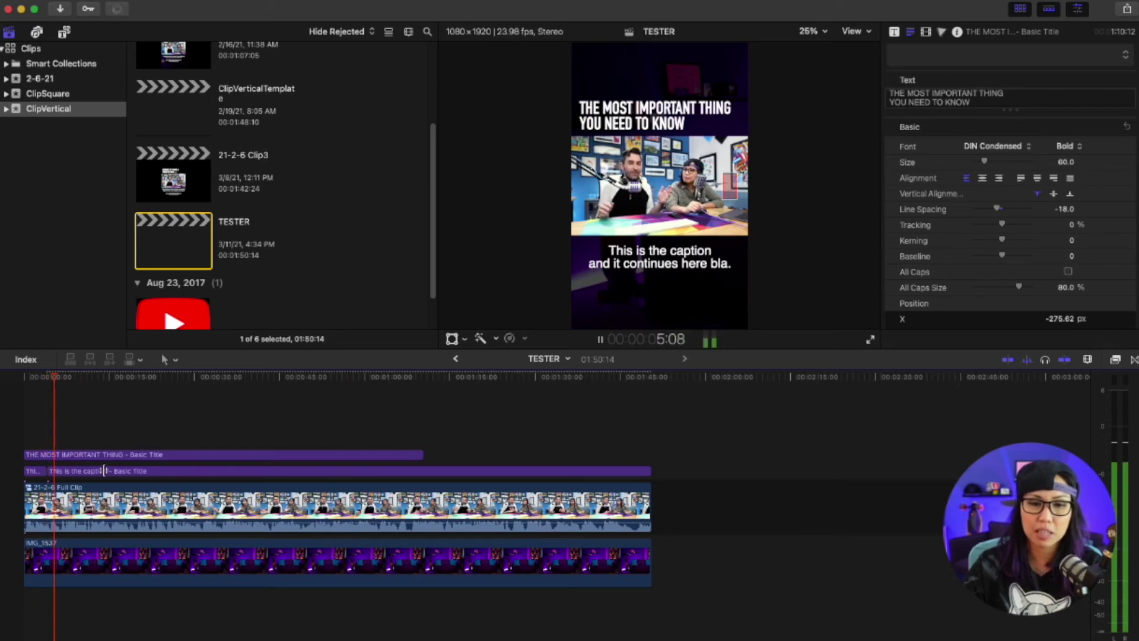
left_click(60, 472)
key("space")
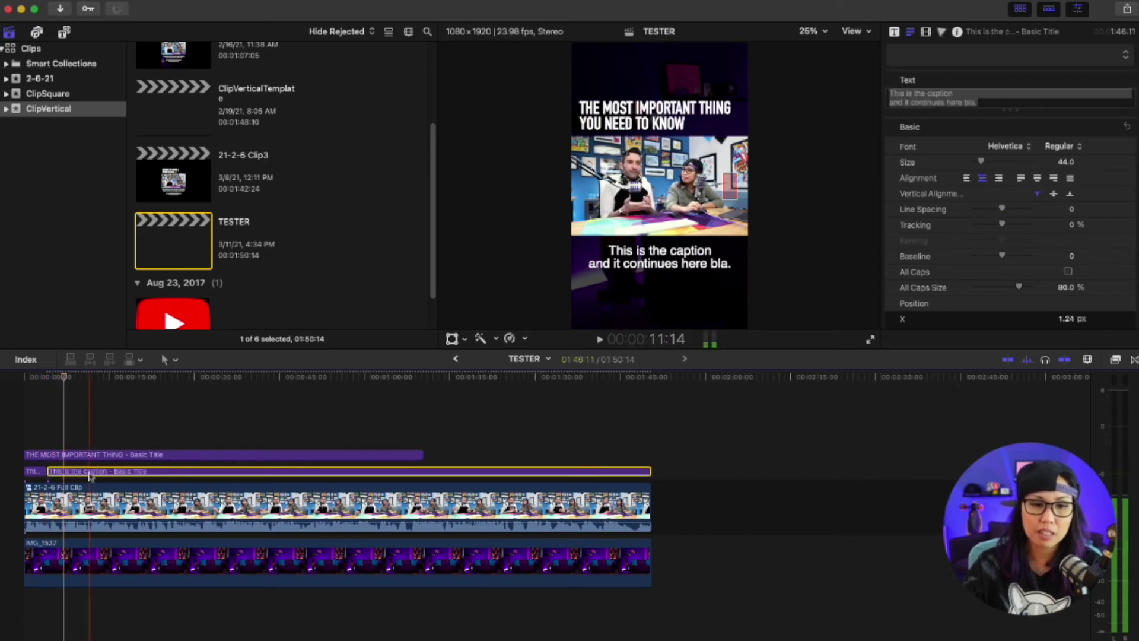
key("b")
left_click(70, 472)
key("a")
key("space")
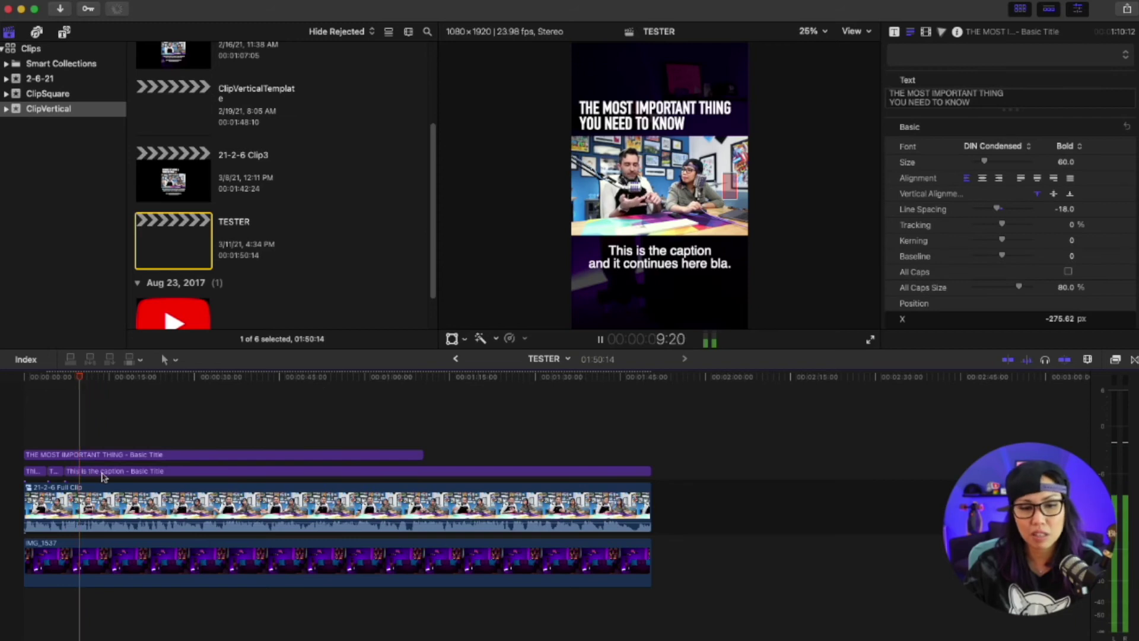
Step: Open ClipVerticalTemplate2 and look through its short caption pieces
scroll(217, 299, "up", 5)
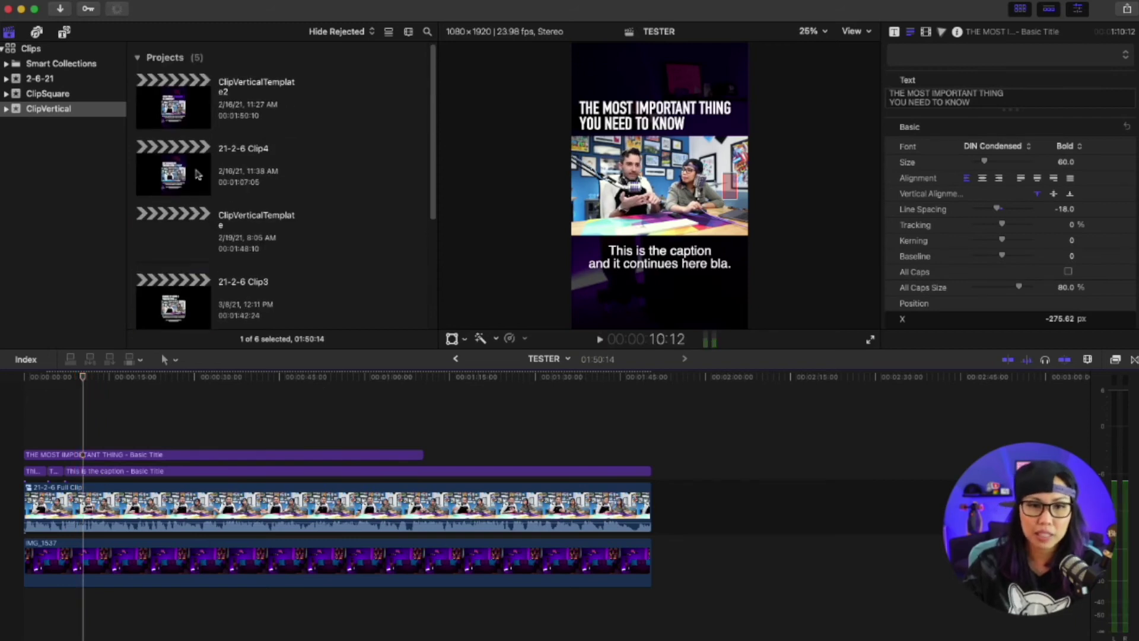
double_click(180, 126)
left_click(44, 480)
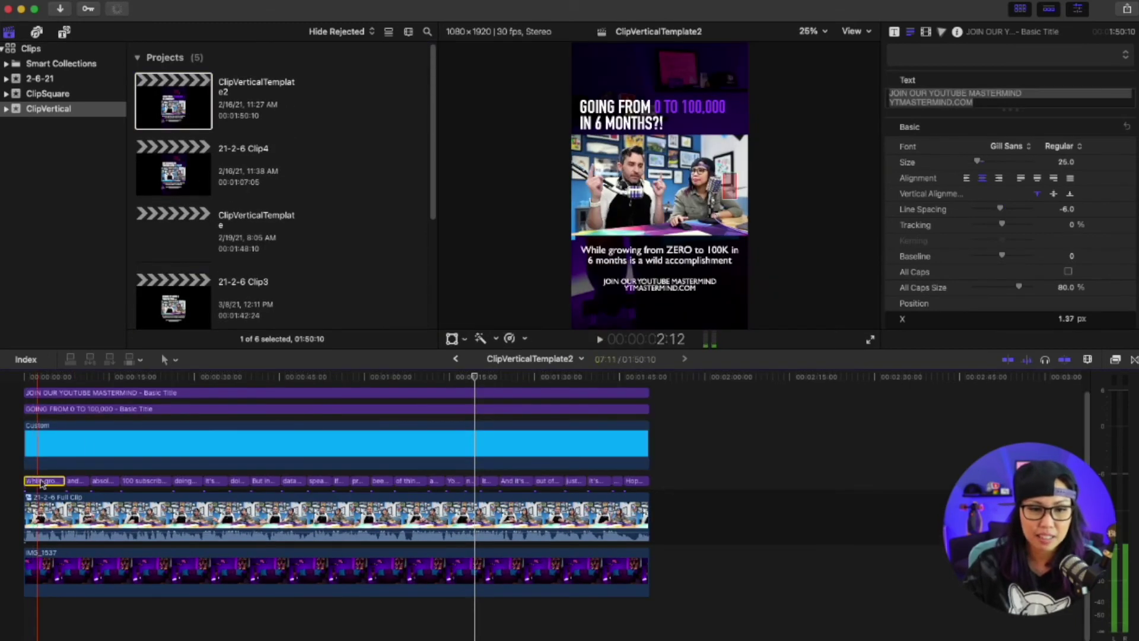
left_click(76, 480)
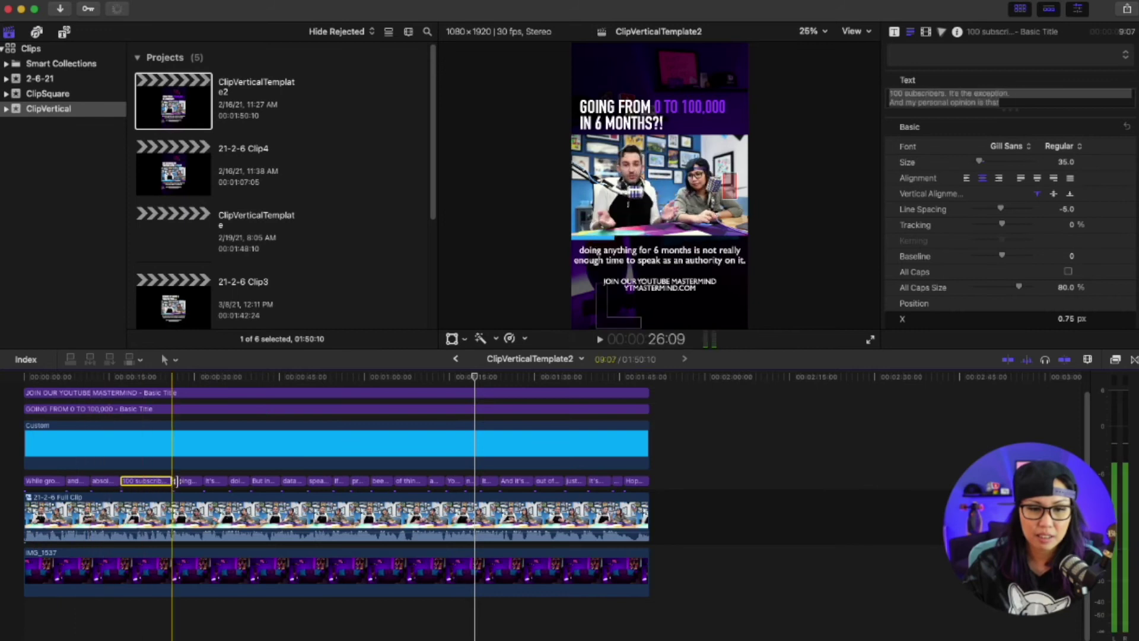
left_click(228, 489)
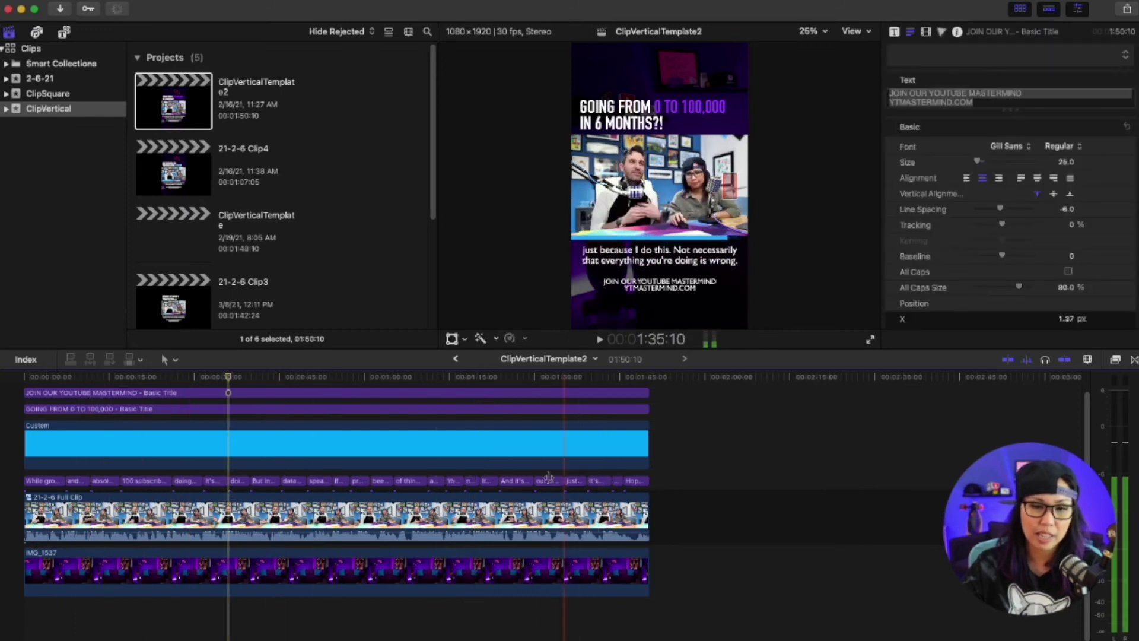
Step: Switch between TESTER and ClipVerticalTemplate2 to compare them, ending on TESTER
scroll(233, 216, "down", 1)
scroll(232, 216, "down", 5)
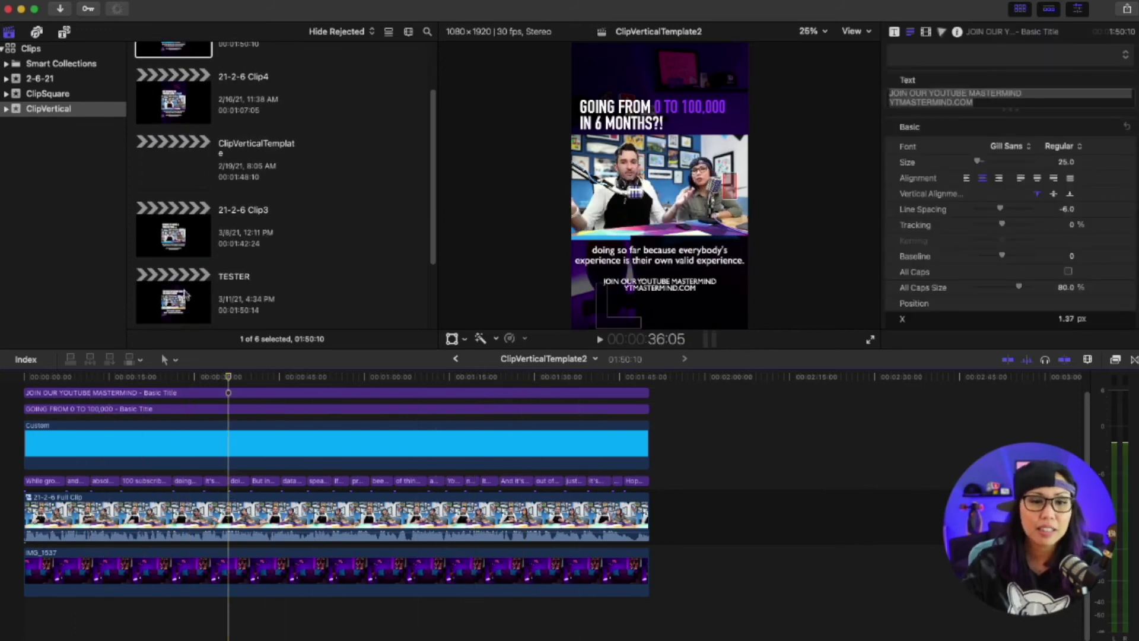
double_click(185, 295)
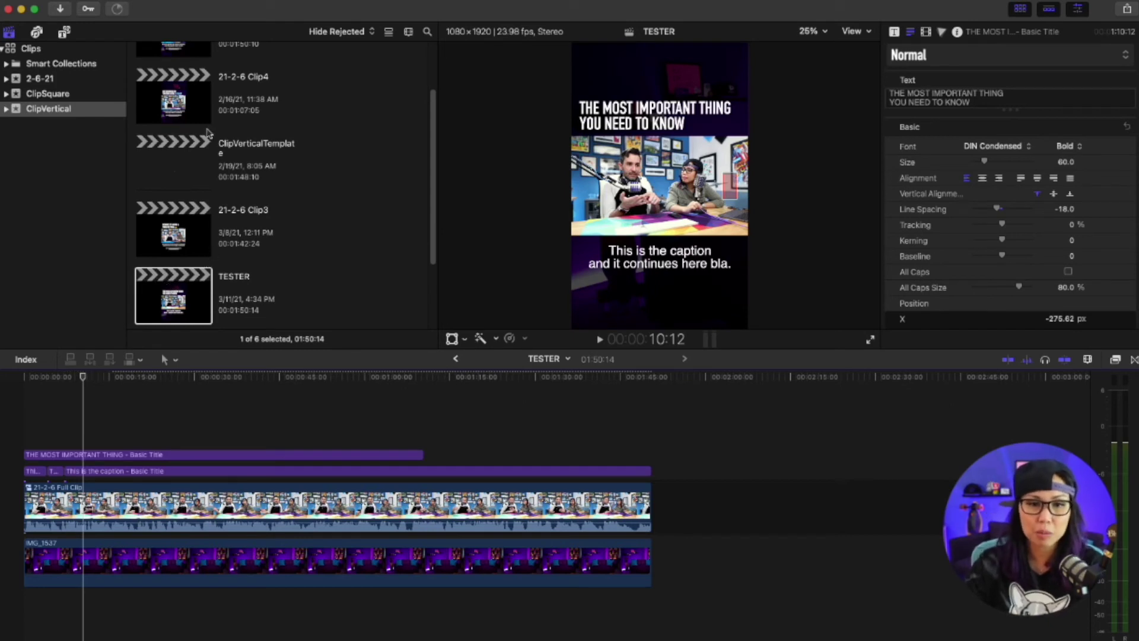
scroll(208, 131, "up", 3)
double_click(193, 102)
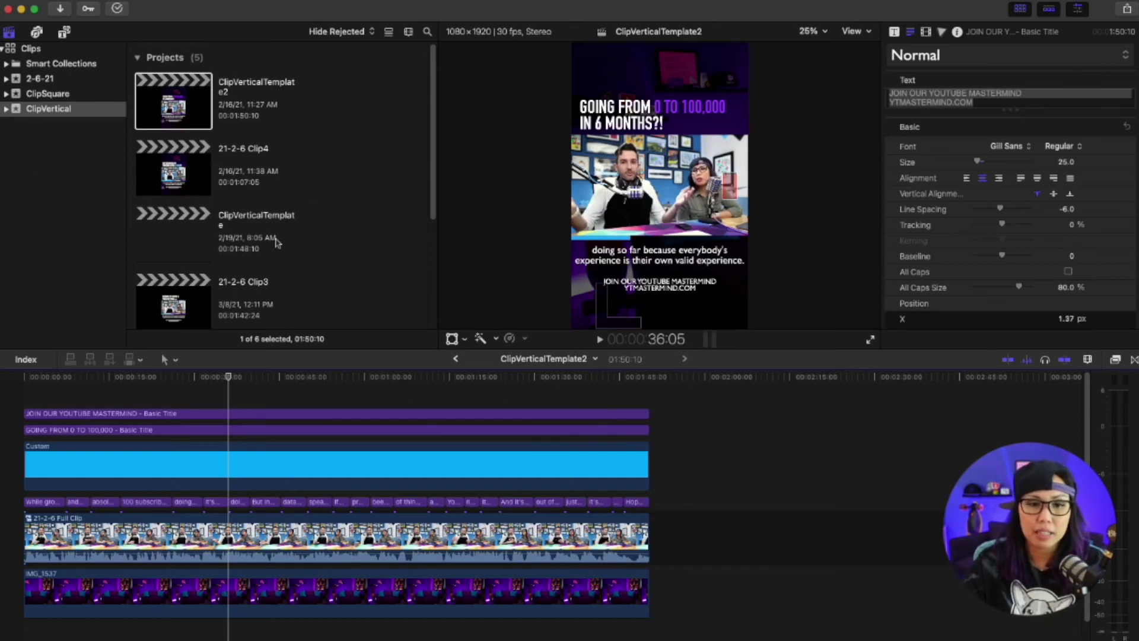
scroll(276, 242, "down", 5)
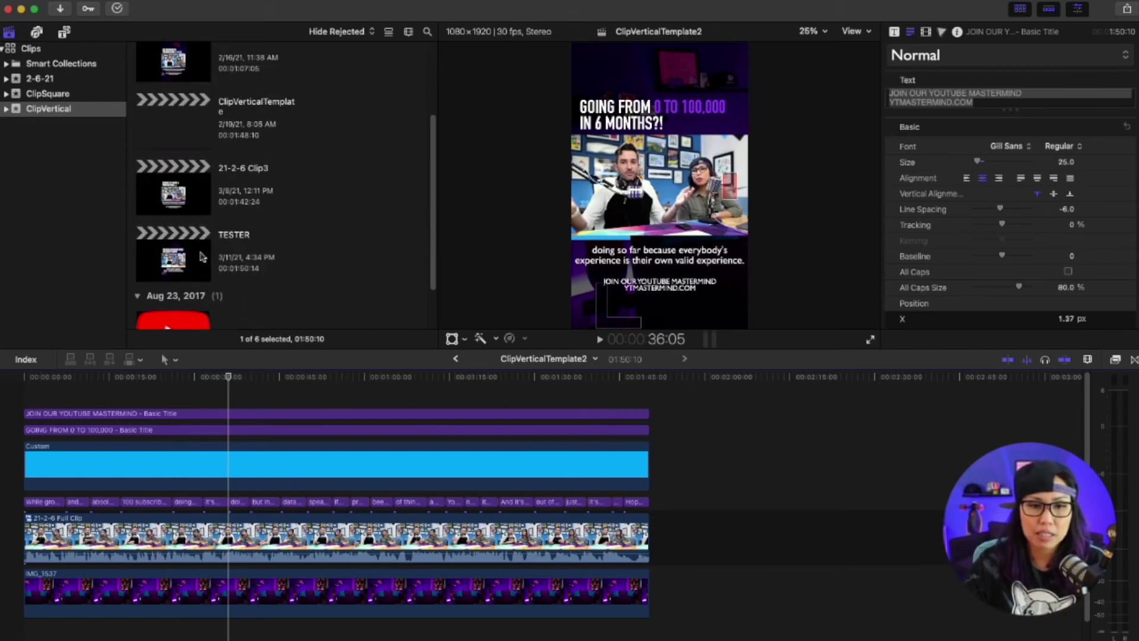
double_click(202, 256)
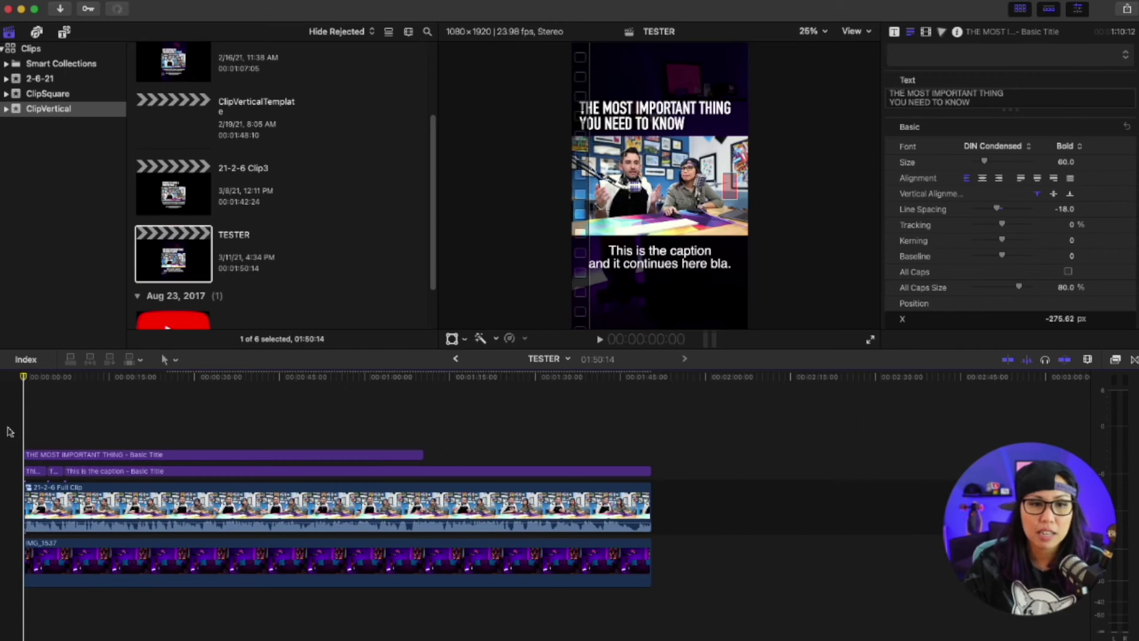
Step: Place a Custom solid above the TESTER clips, stretch it to their end, and colour it purple
left_click(65, 32)
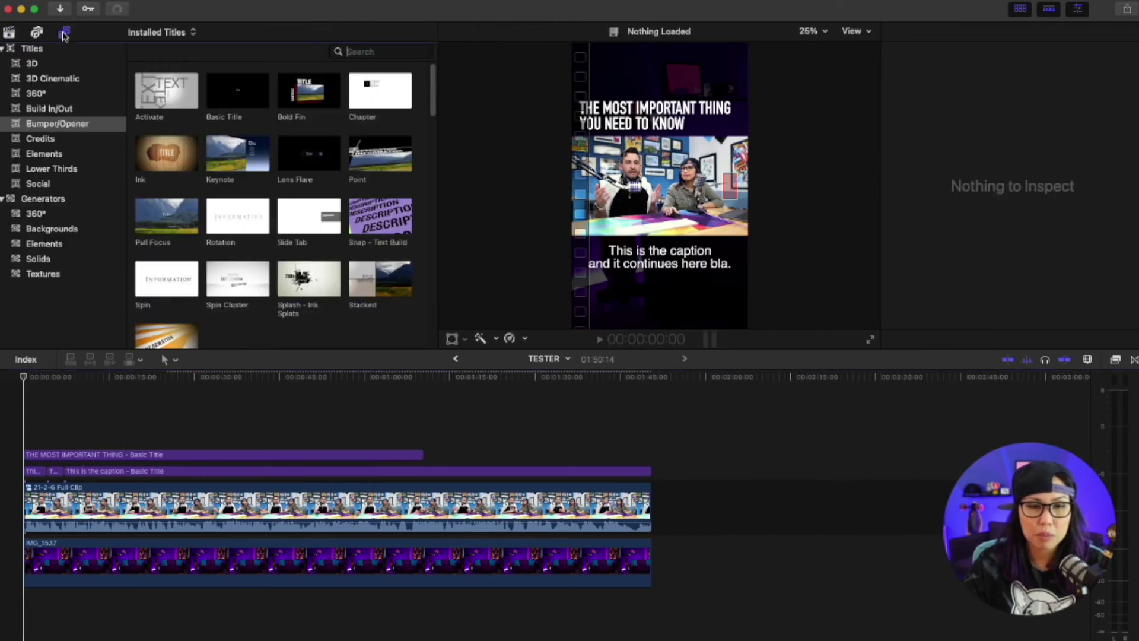
left_click(60, 245)
left_click(52, 259)
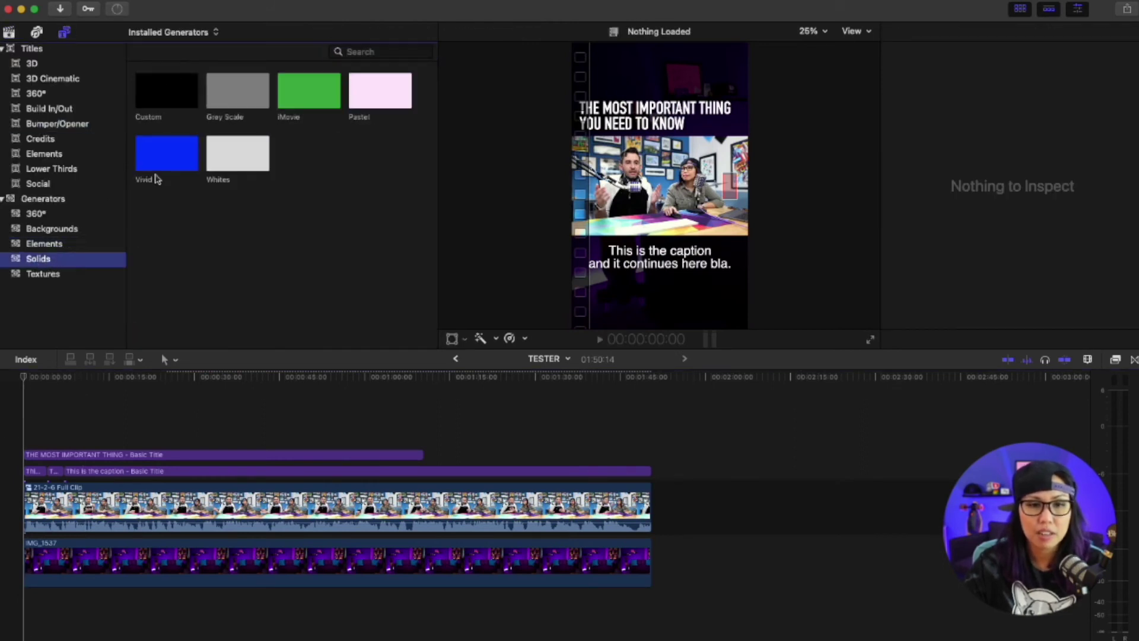
left_click_drag(166, 98, 650, 460)
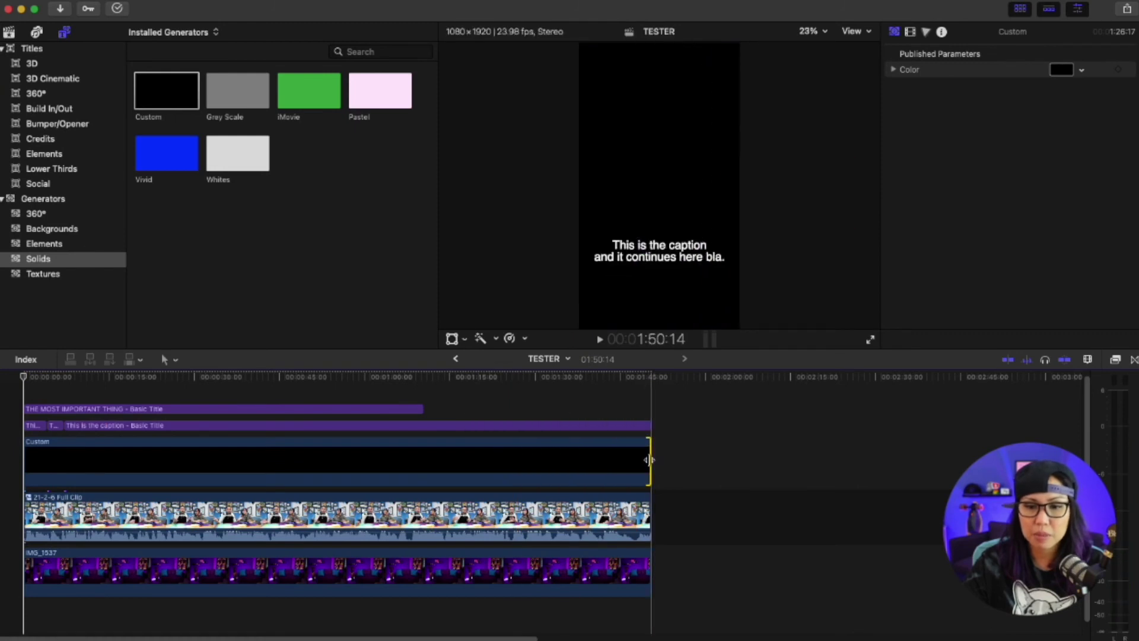
left_click(312, 471)
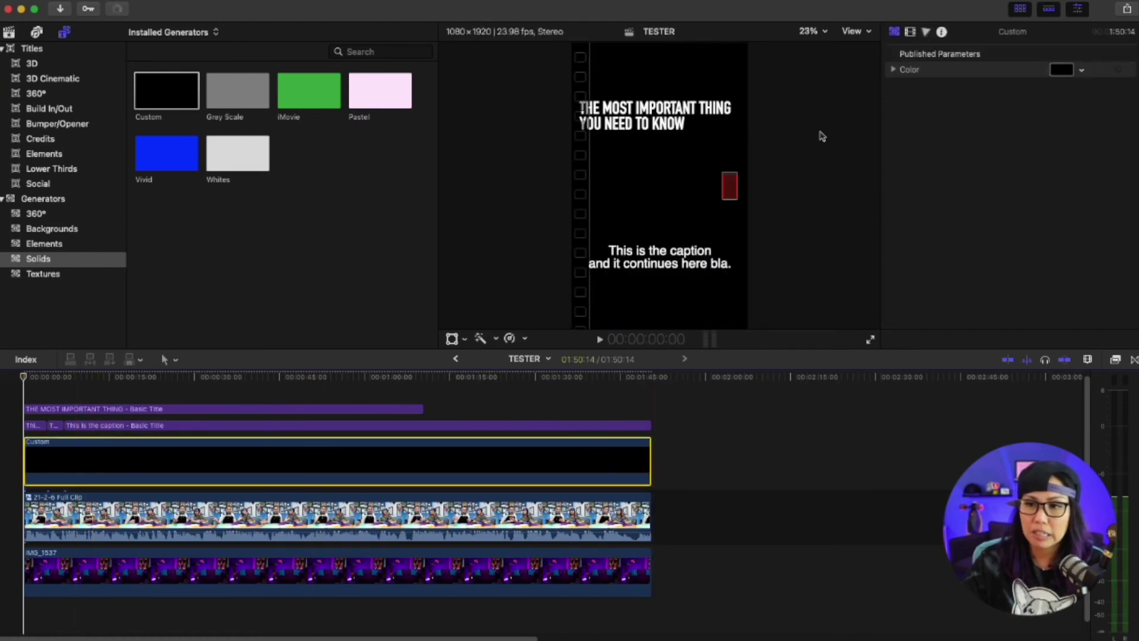
left_click(1061, 69)
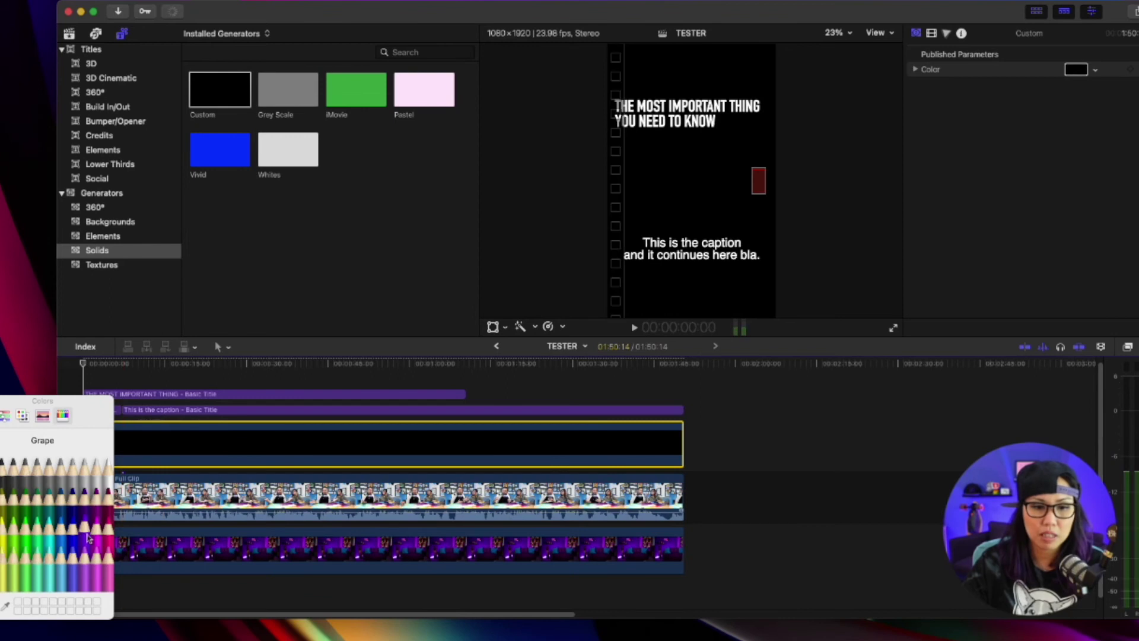
left_click(87, 537)
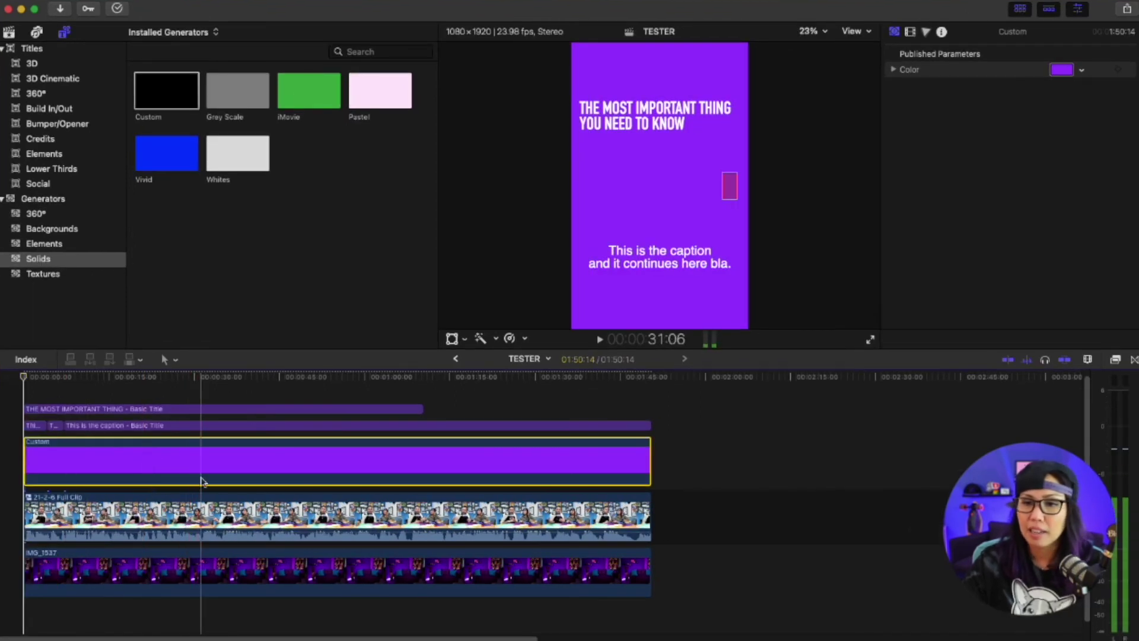
Step: Crop the purple solid to Top 1266 px and Bottom 635 px, leaving a thin bar beneath the video
left_click(910, 31)
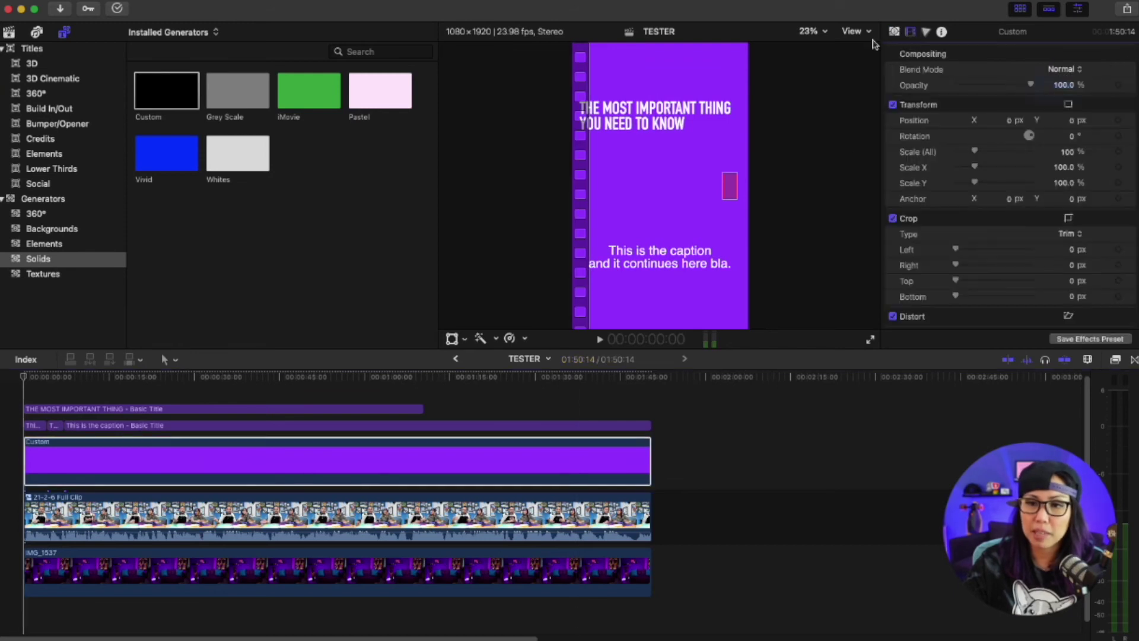
key("Tab")
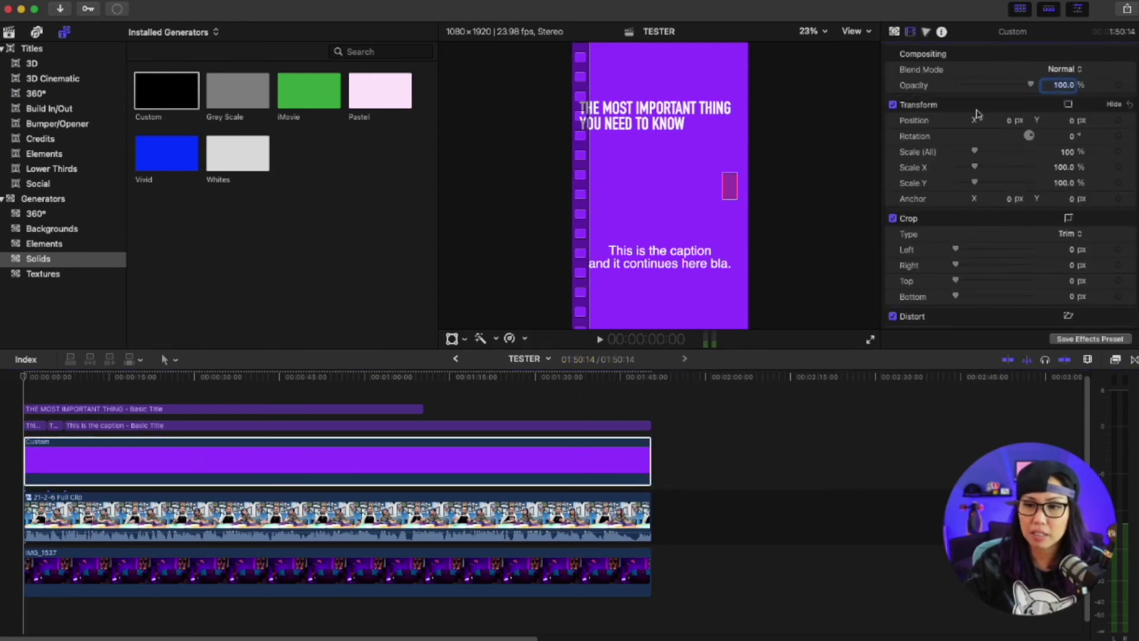
left_click_drag(957, 298, 980, 297)
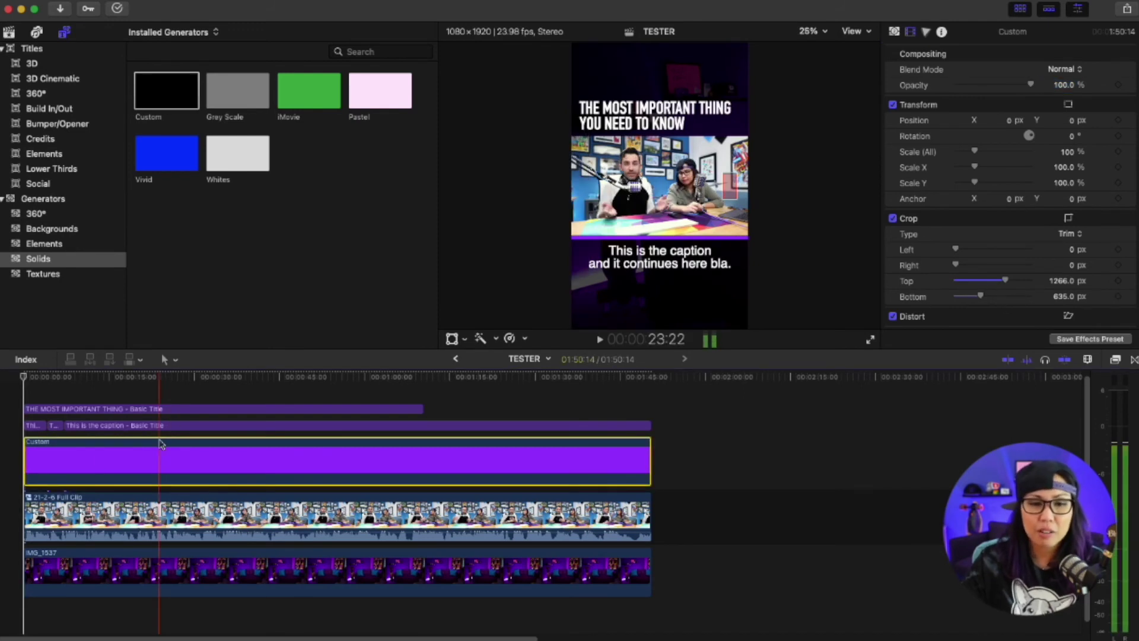
Step: Keyframe the purple bar's Right crop at 1062 px at the start and 0 px near the end
left_click(24, 463)
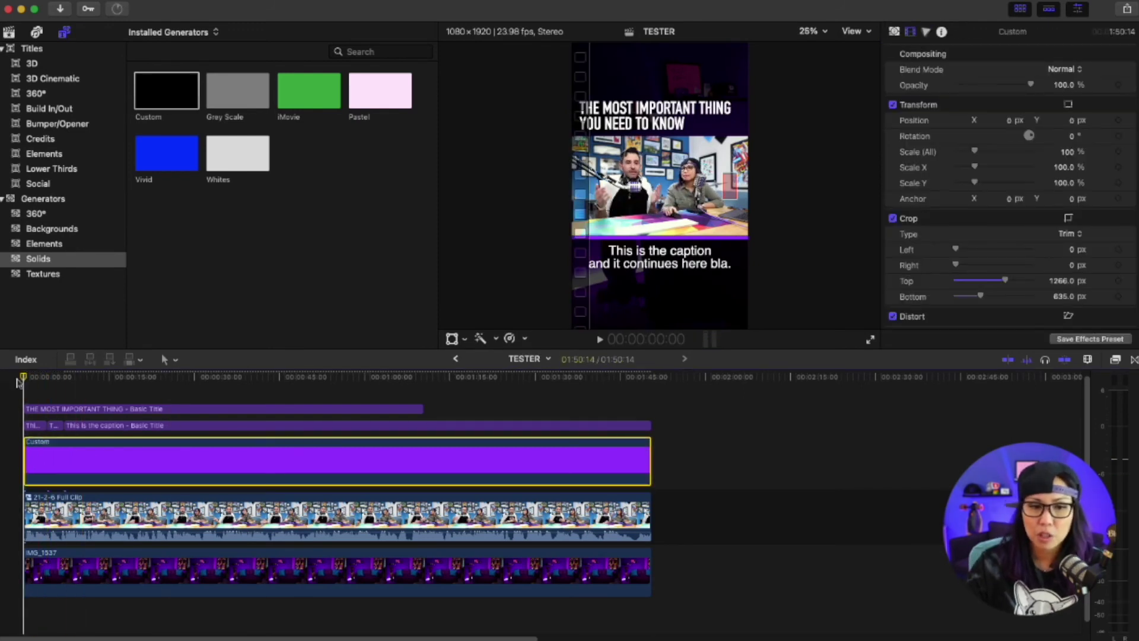
left_click(47, 458)
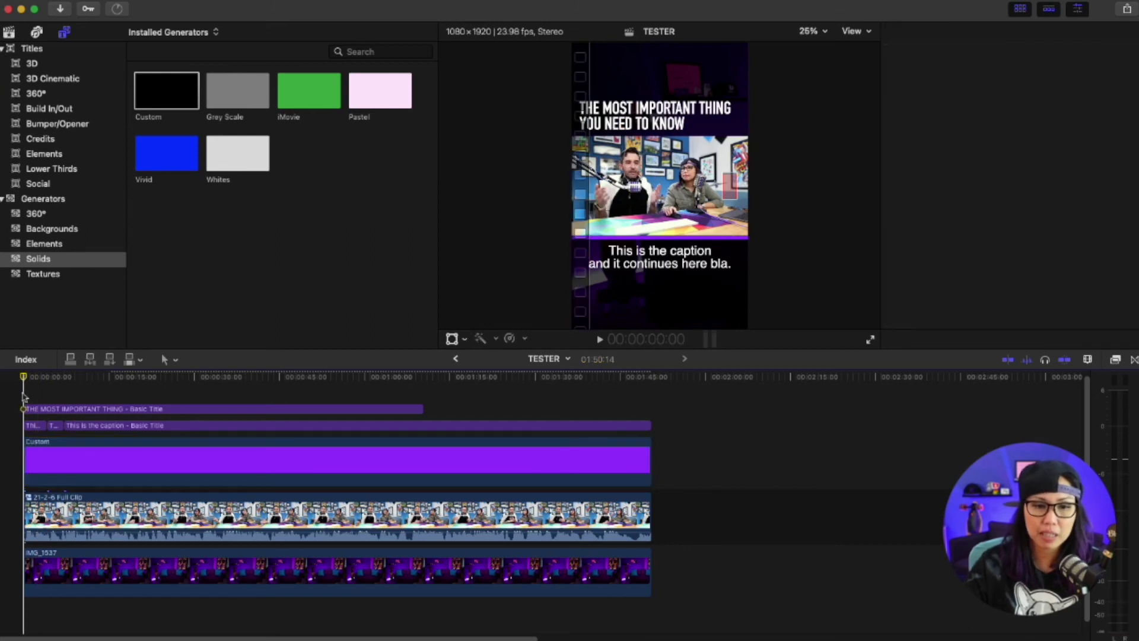
left_click(24, 432)
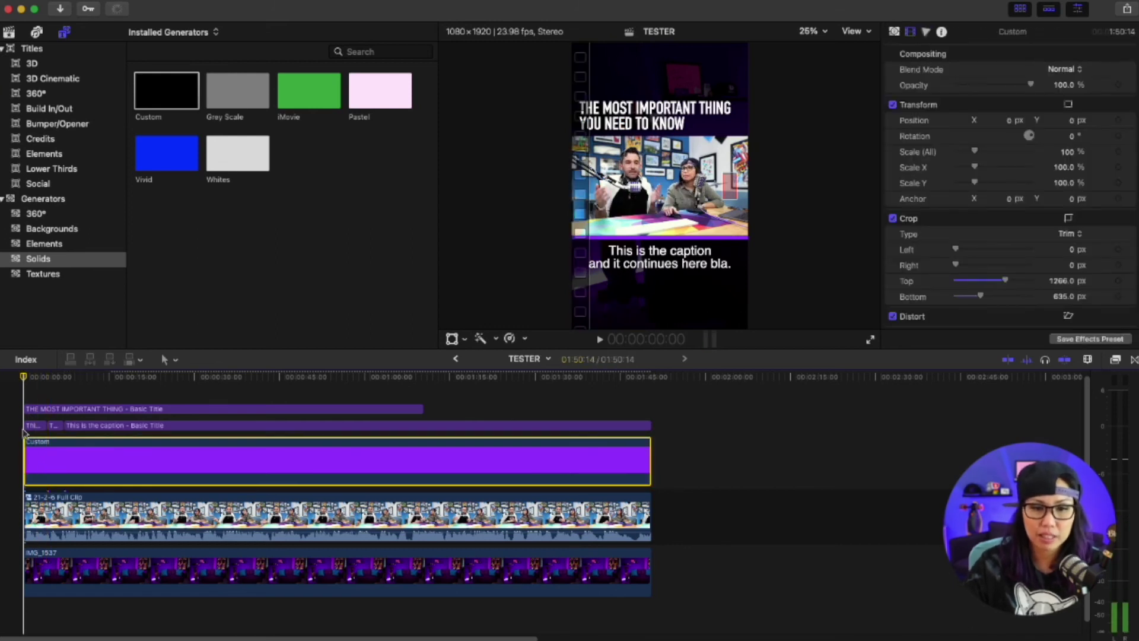
left_click(1119, 266)
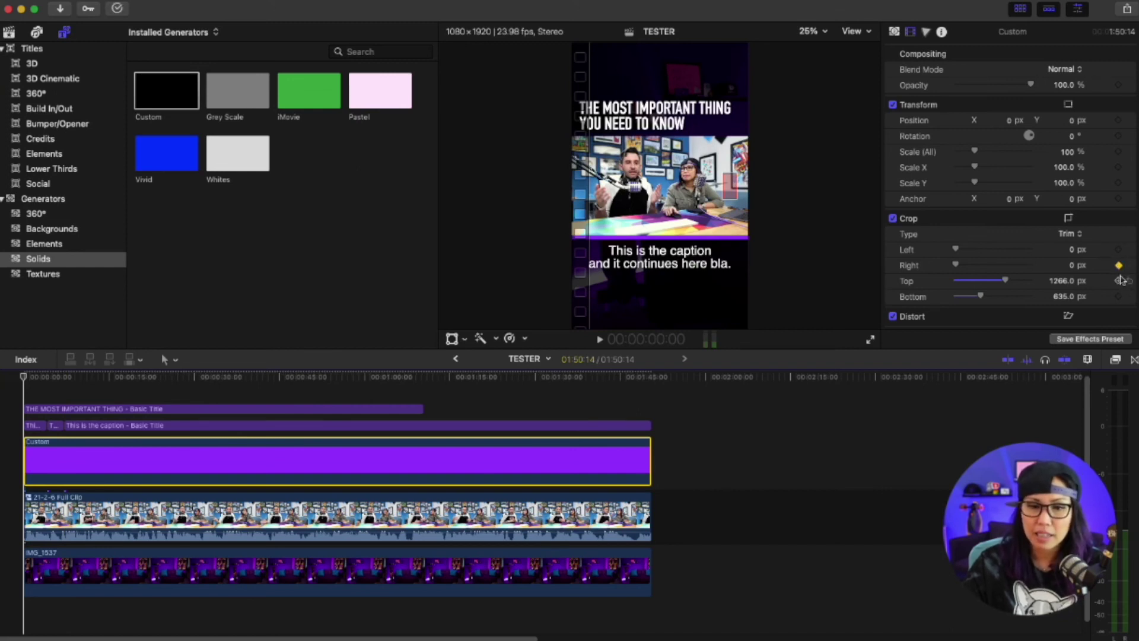
left_click(633, 451)
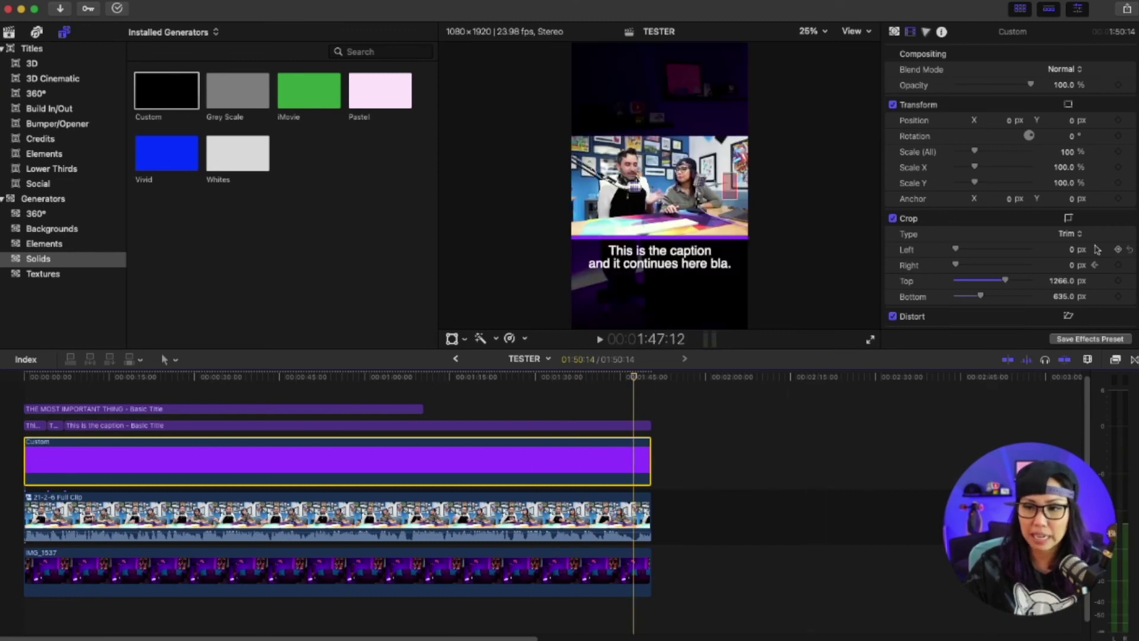
left_click(1119, 266)
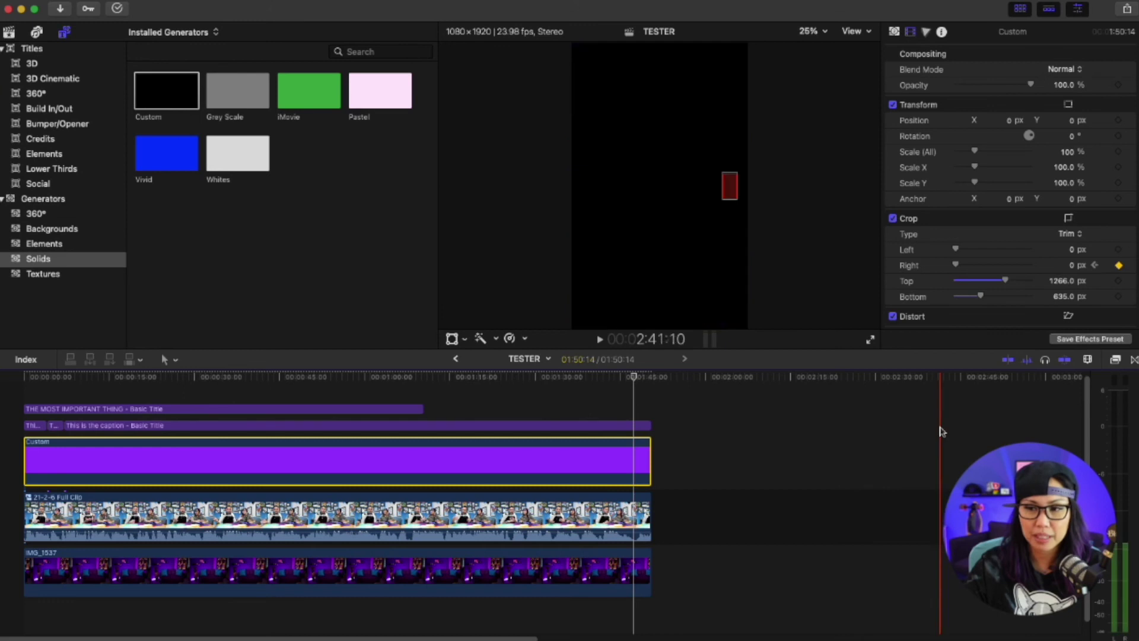
left_click(1095, 266)
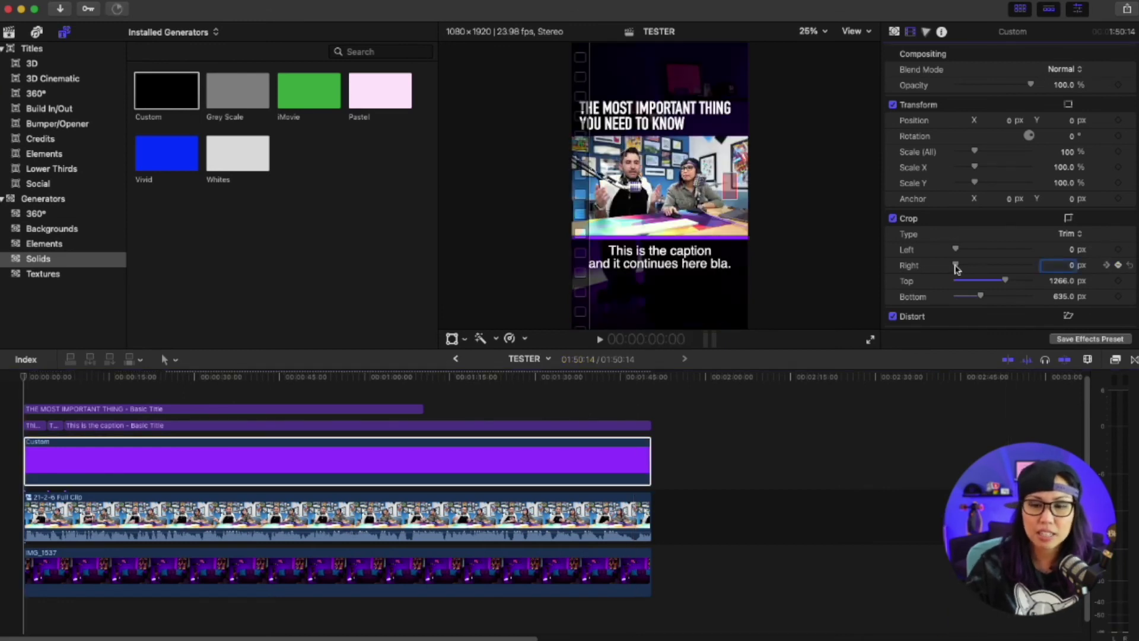
left_click_drag(957, 268, 958, 267)
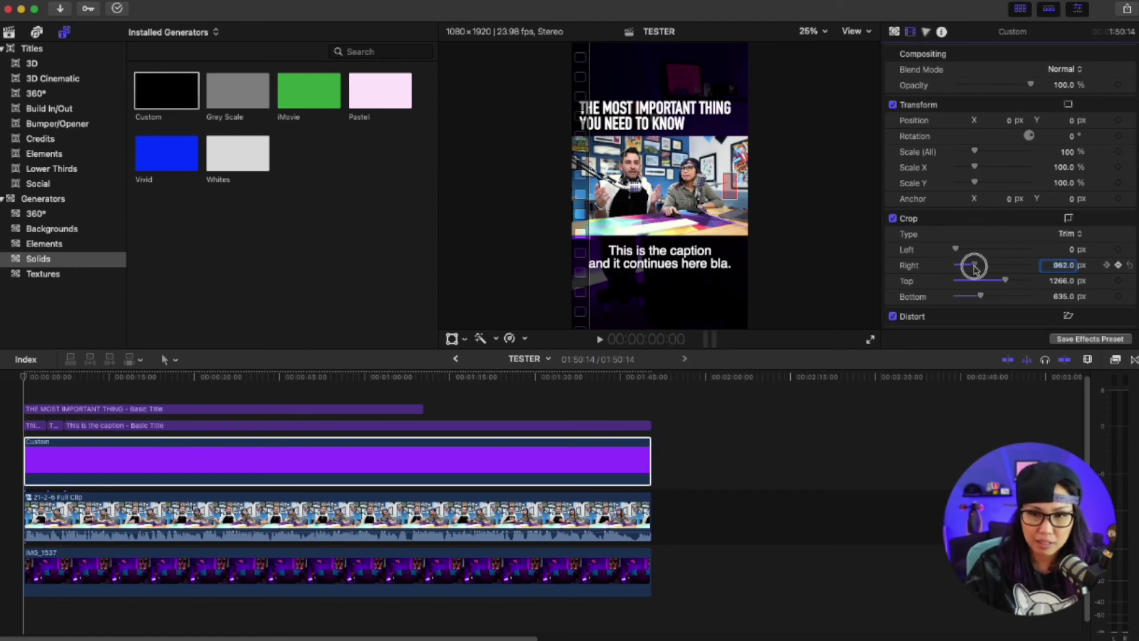
left_click_drag(977, 268, 964, 267)
Step: Move the ending Right-crop keyframe to the purple bar's exact end in the video animation view
left_click(371, 467)
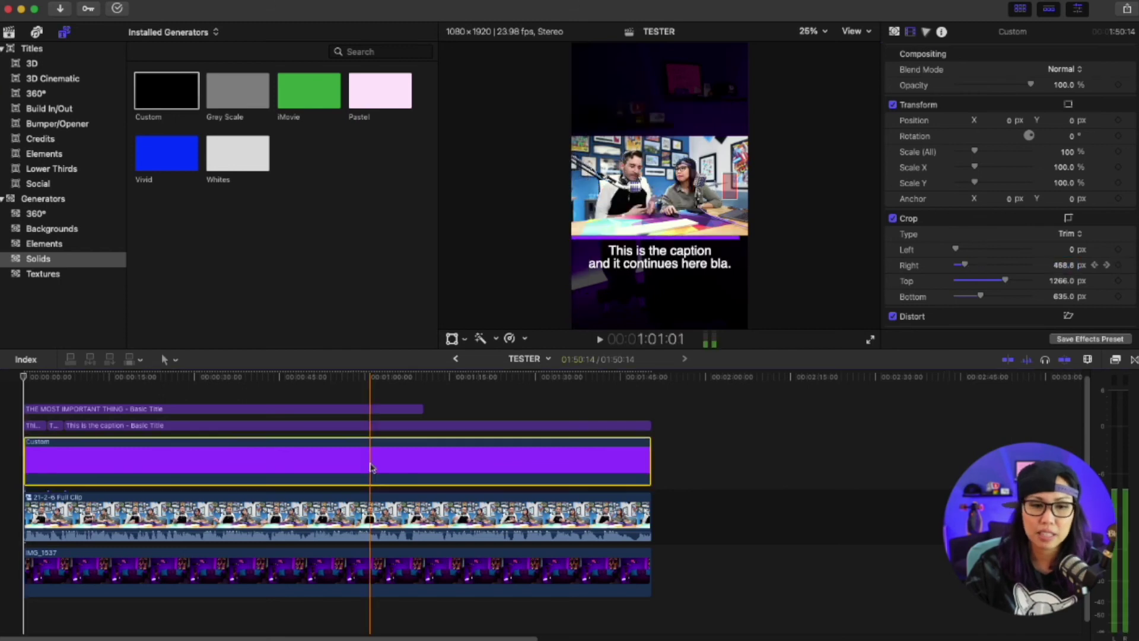
left_click(642, 456)
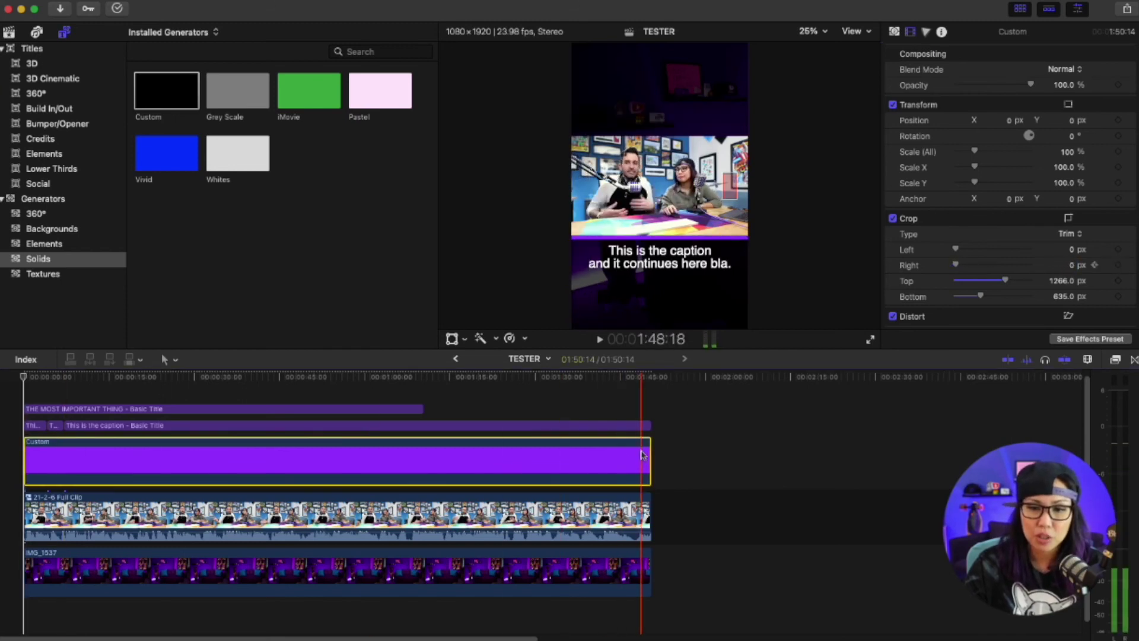
right_click(574, 455)
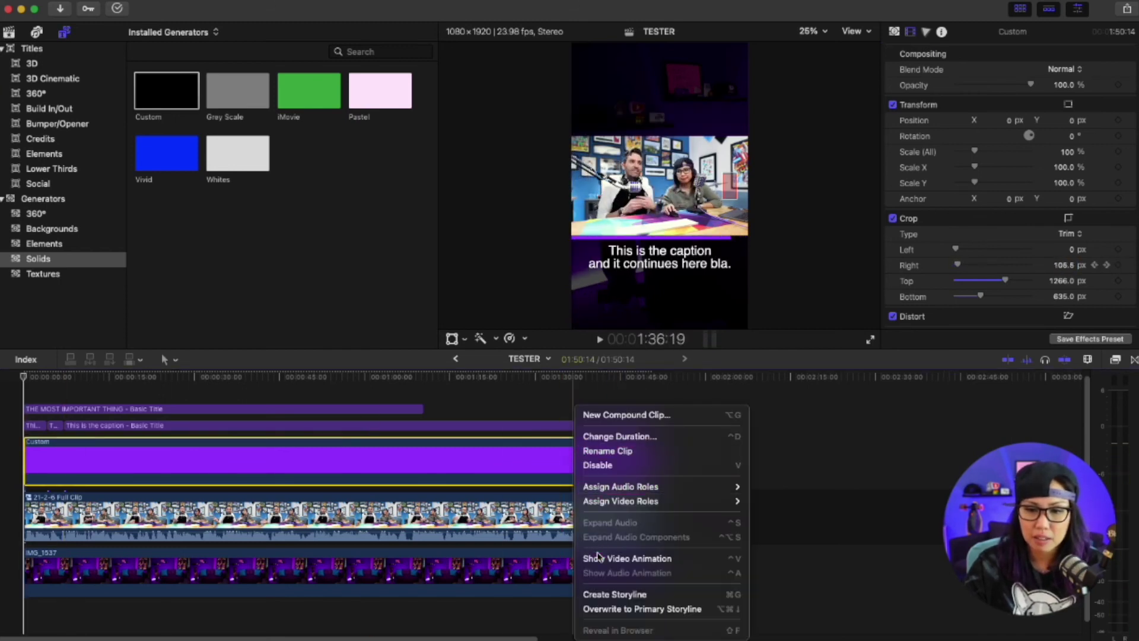
left_click(598, 558)
left_click(641, 455)
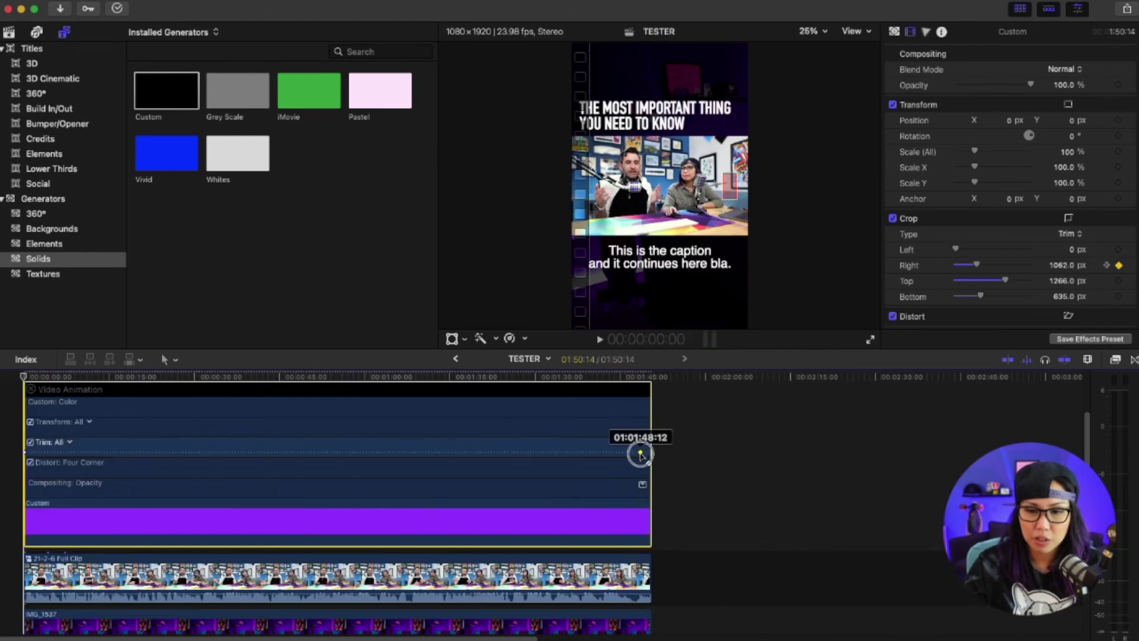
left_click_drag(641, 455, 648, 457)
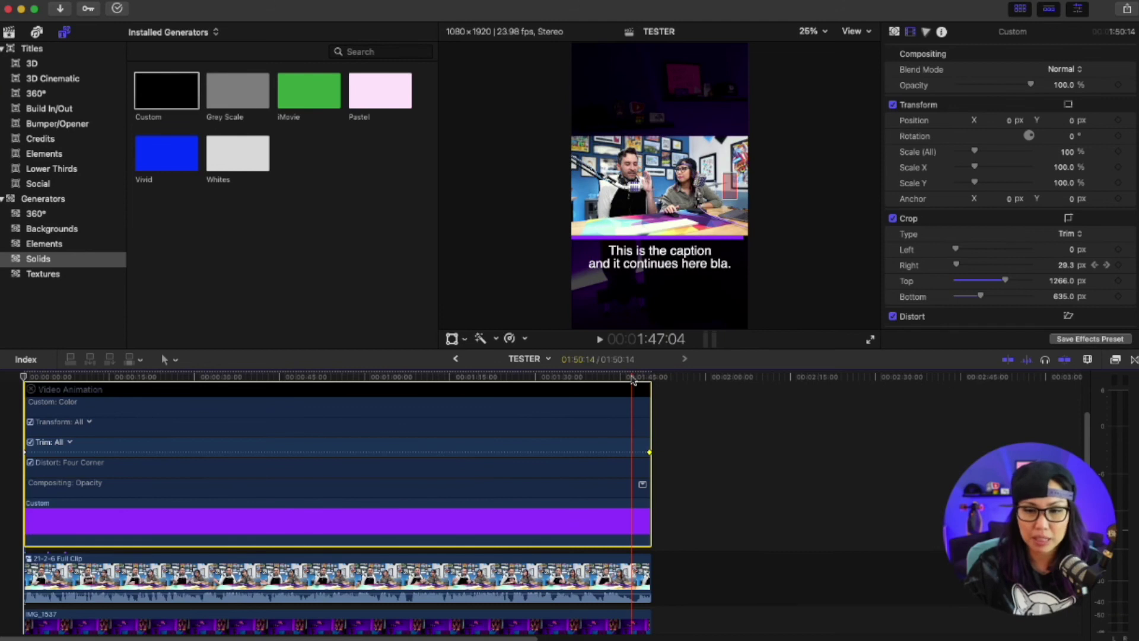
left_click(32, 389)
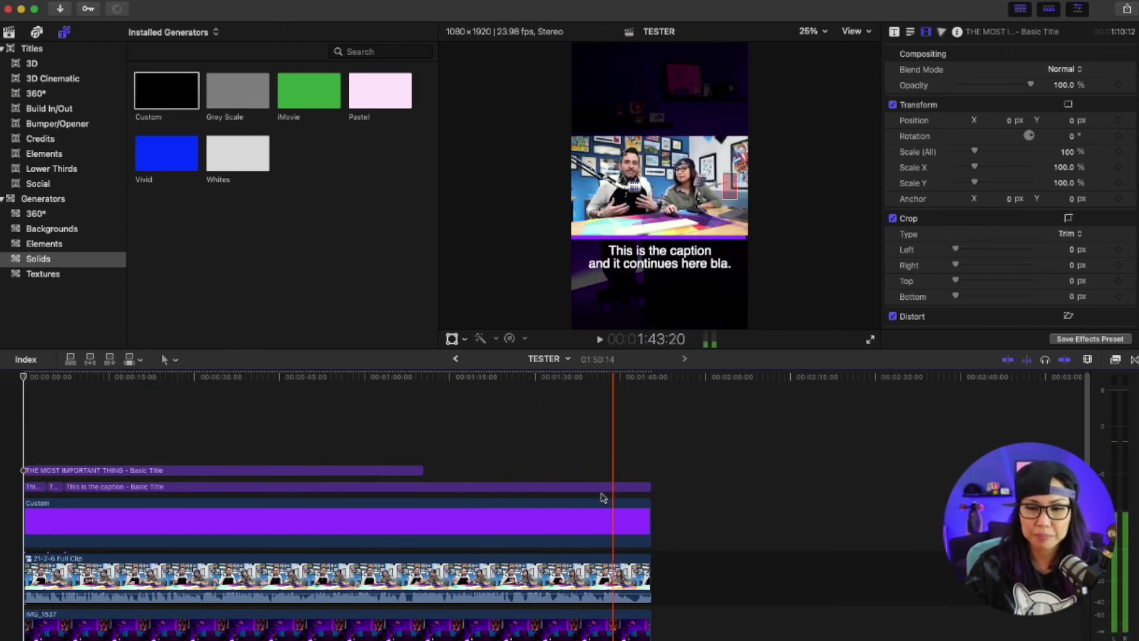
Step: Extend THE MOST IMPORTANT THING title to the timeline's end and play back to check it
scroll(470, 445, "down", 2)
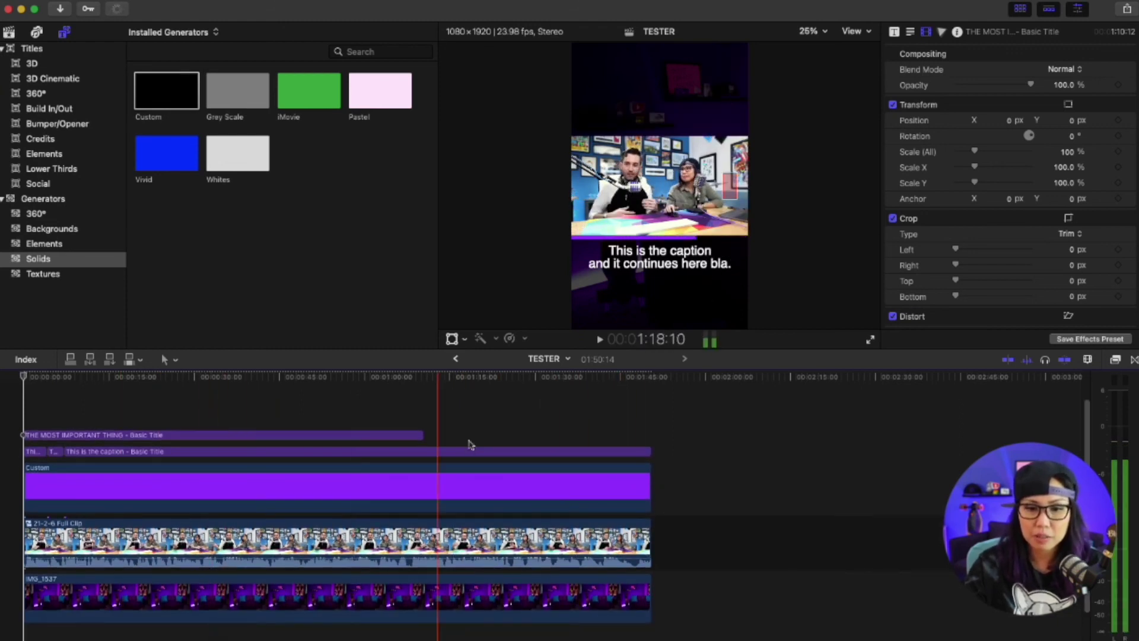
left_click_drag(423, 434, 624, 436)
key("space")
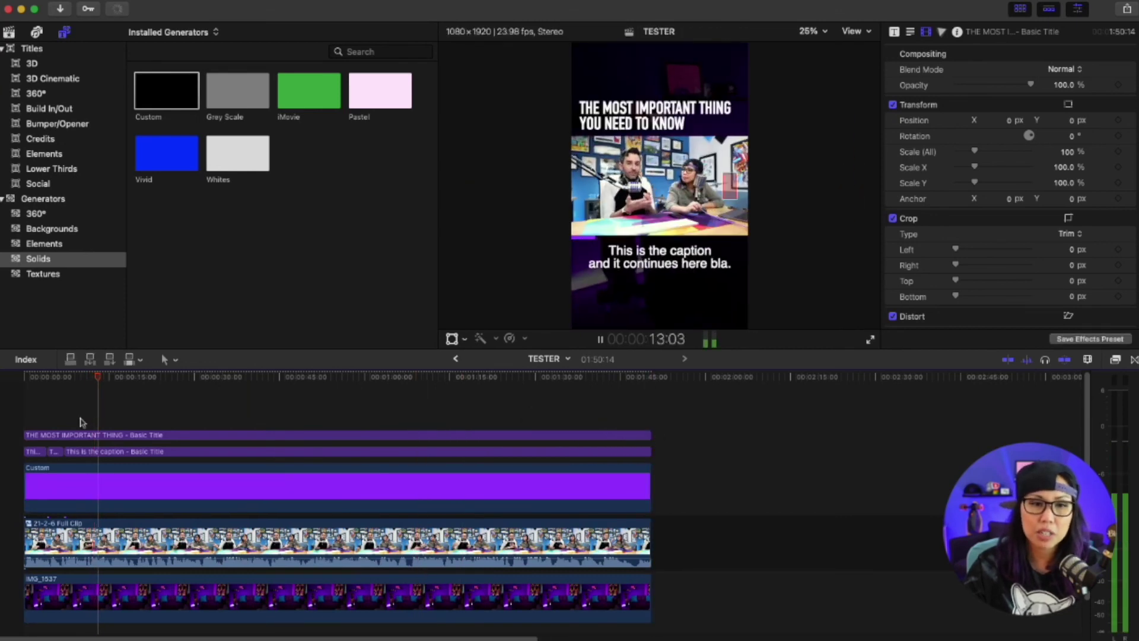
key("space")
Step: Show the library's projects and open ClipVerticalTemplate2
key("super+1")
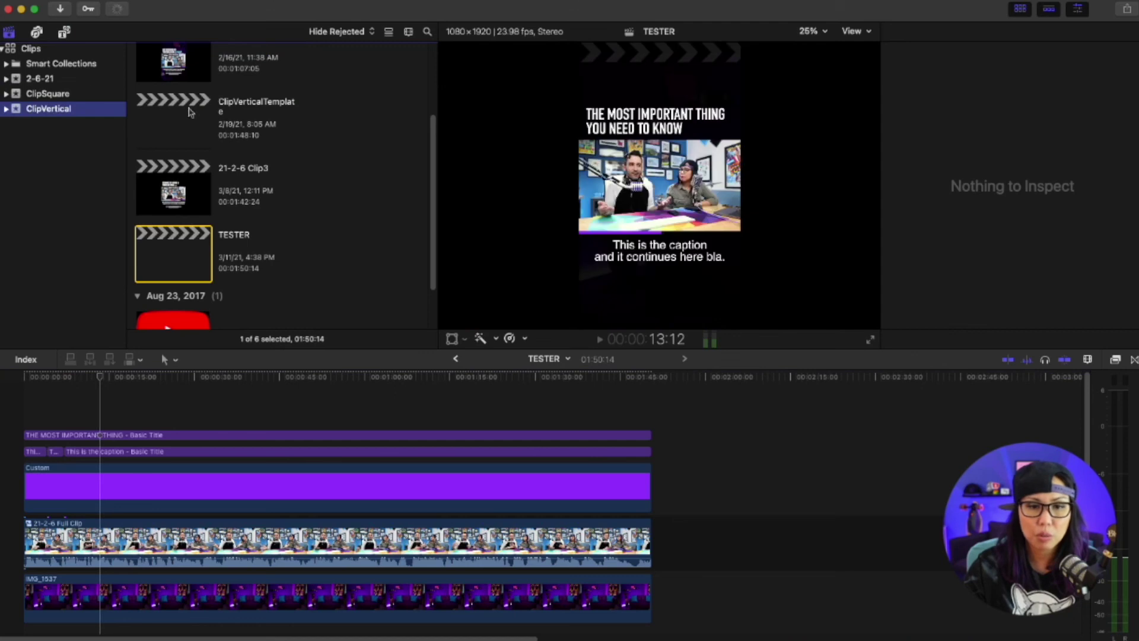
scroll(189, 112, "up", 3)
double_click(189, 108)
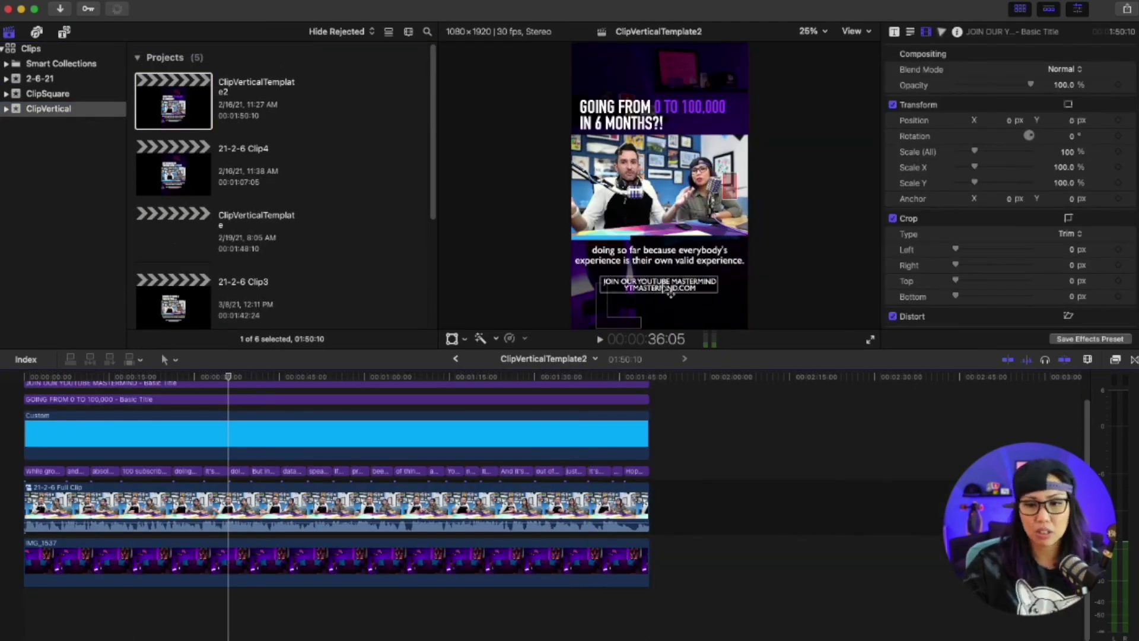
Step: Bring up Export File for ClipVerticalTemplate2 and view its H.264 Better Quality, 1080 x 1920 settings
scroll(28, 402, "up", 2)
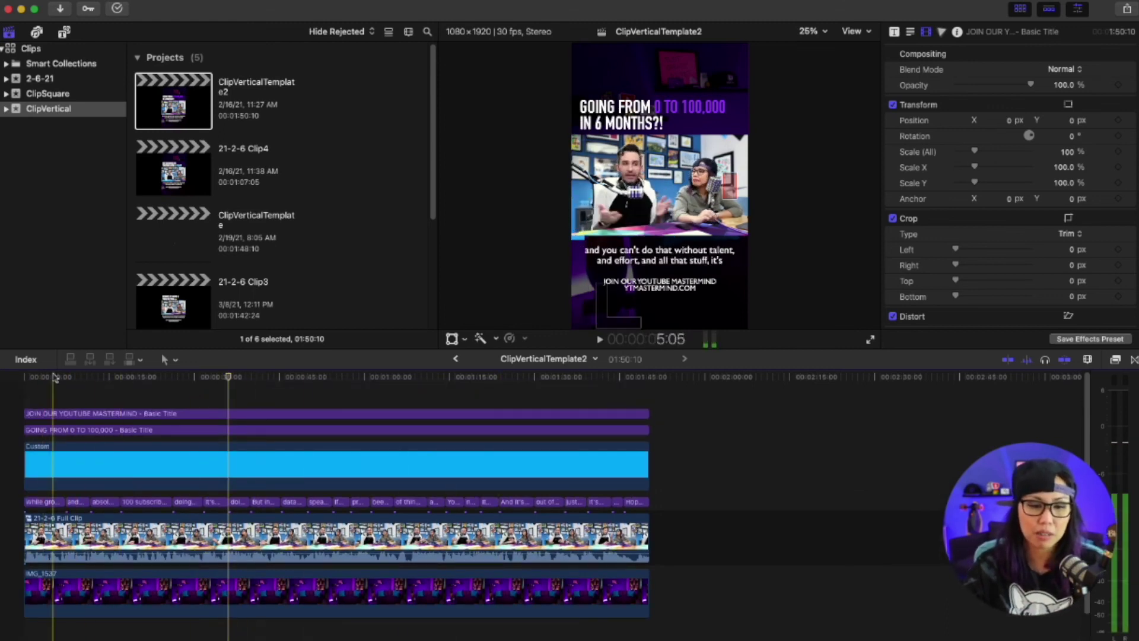
left_click(8, 378)
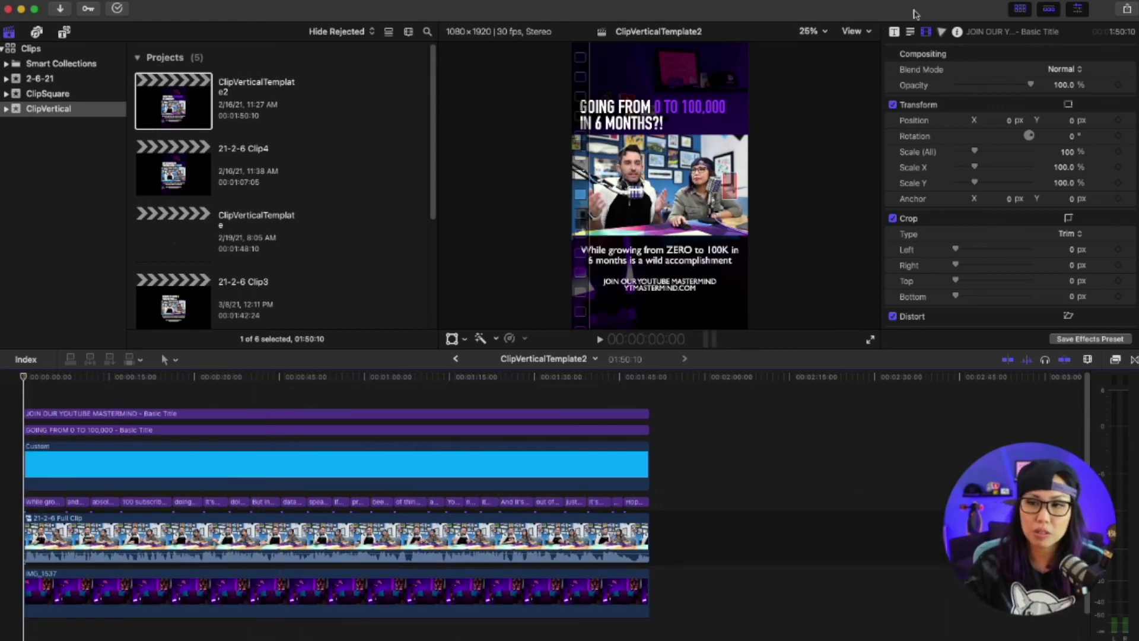
left_click(1126, 9)
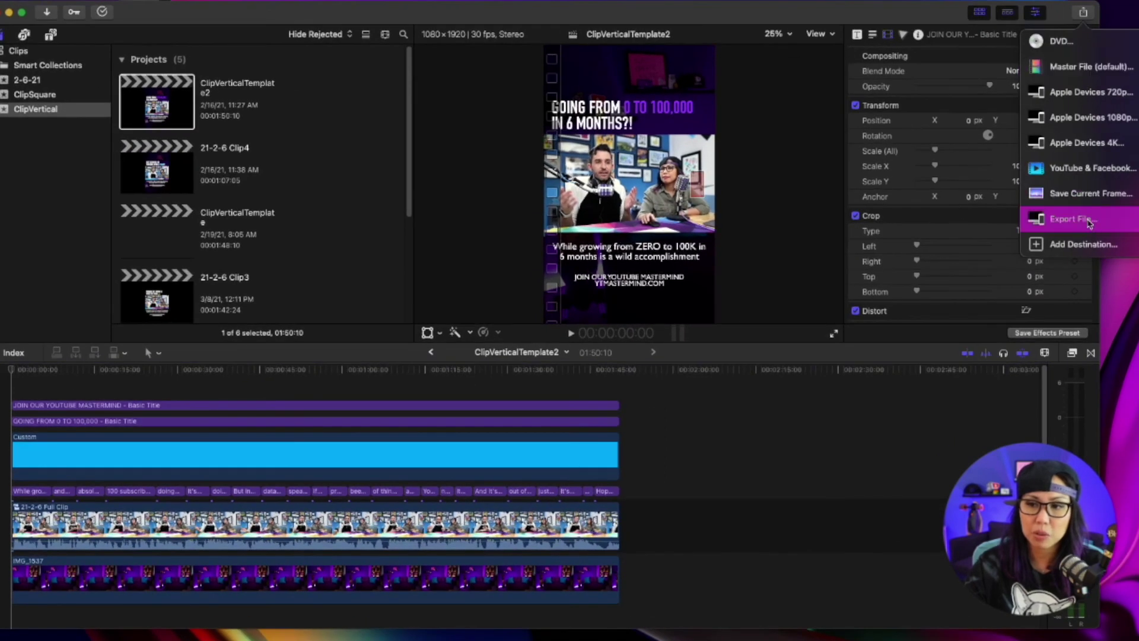
left_click(1089, 221)
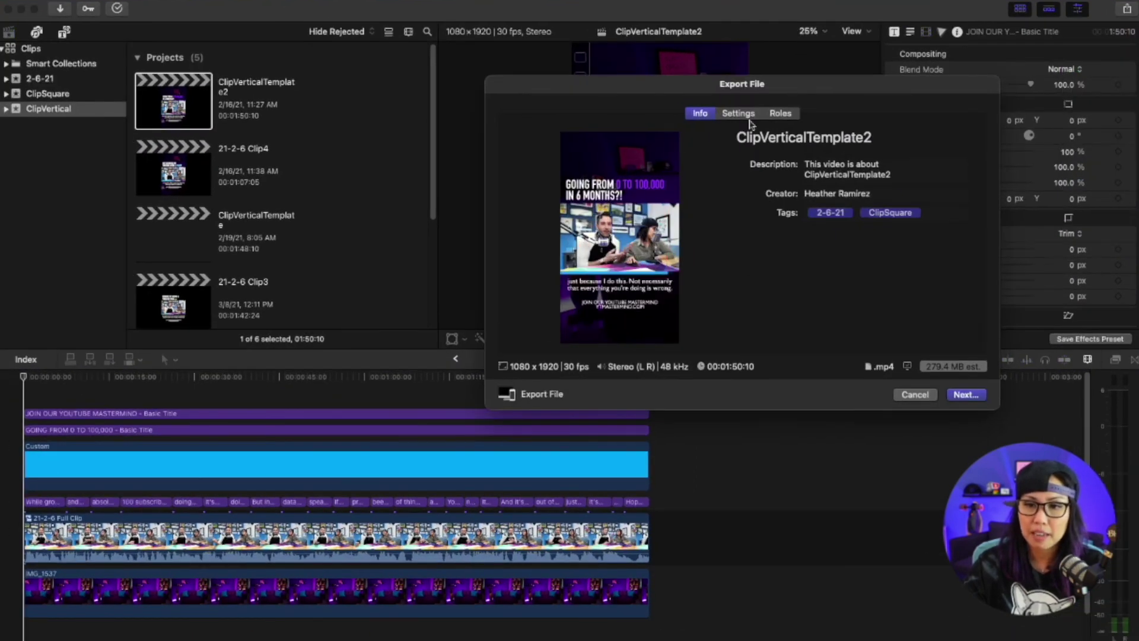
left_click(716, 116)
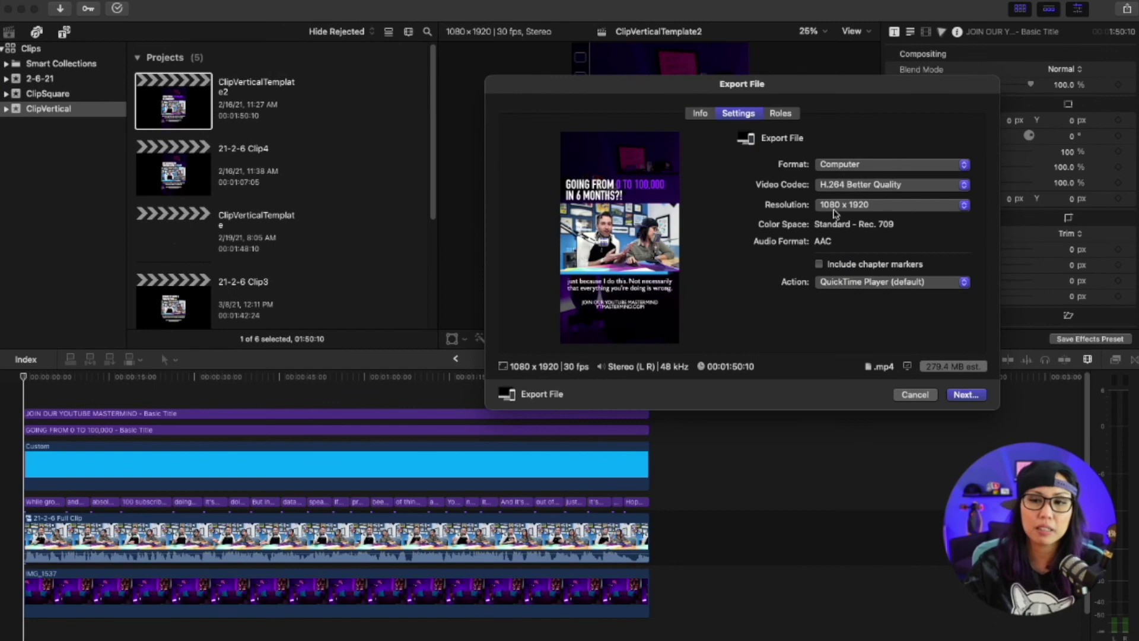